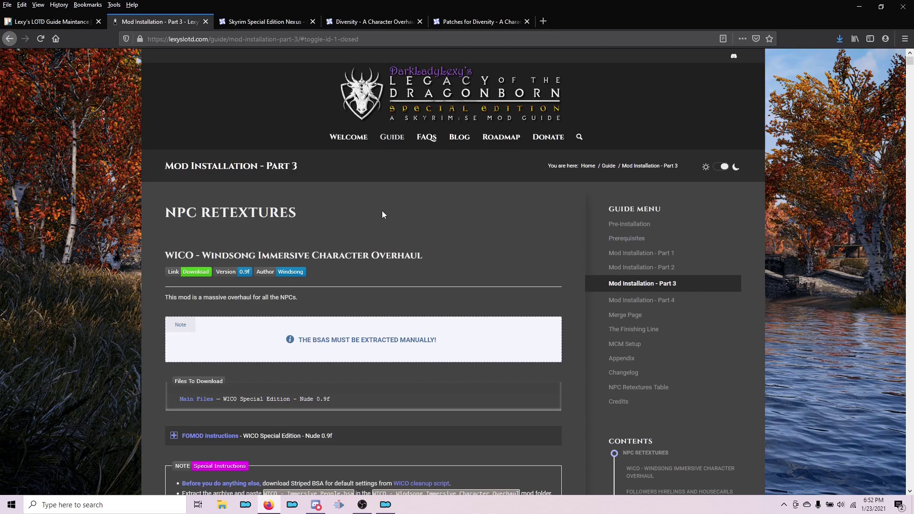
Switch to Mod Organizer and filter the downloads by "diversi"
key(alt+Tab)
key(alt+Tab)
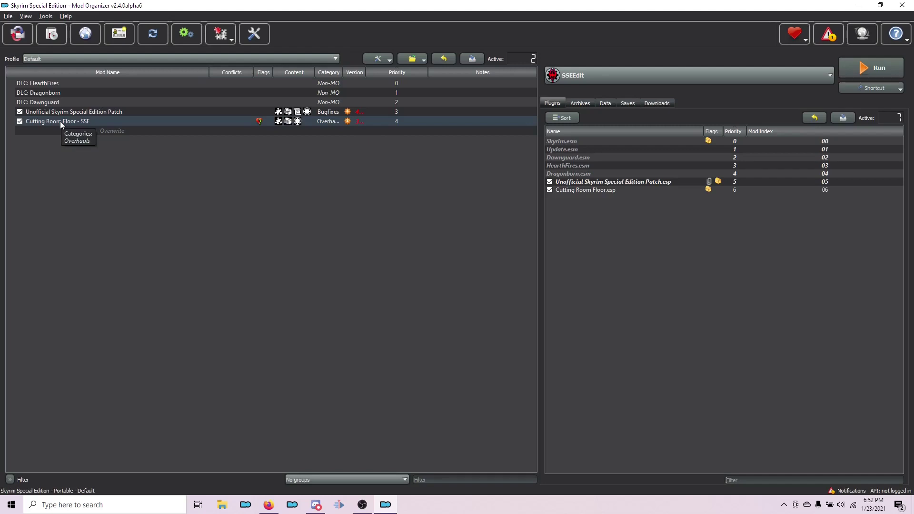
click(665, 102)
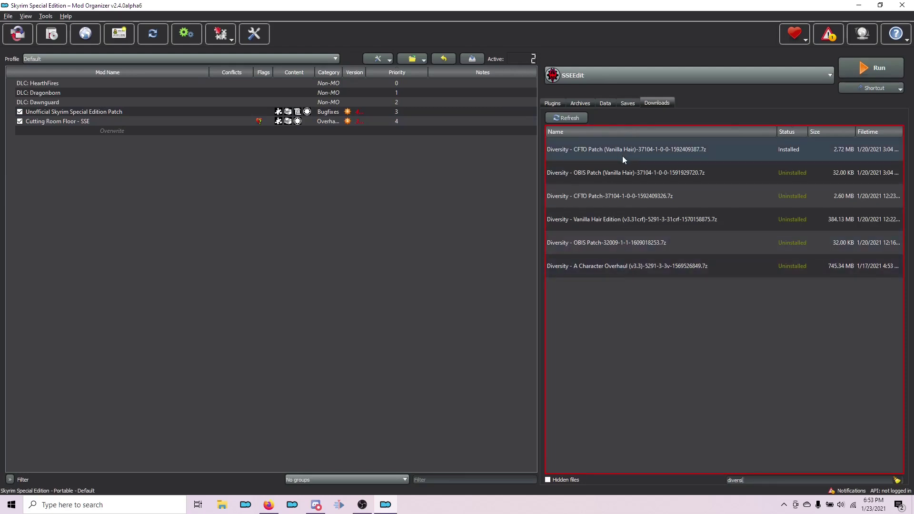
mouse_move(624, 151)
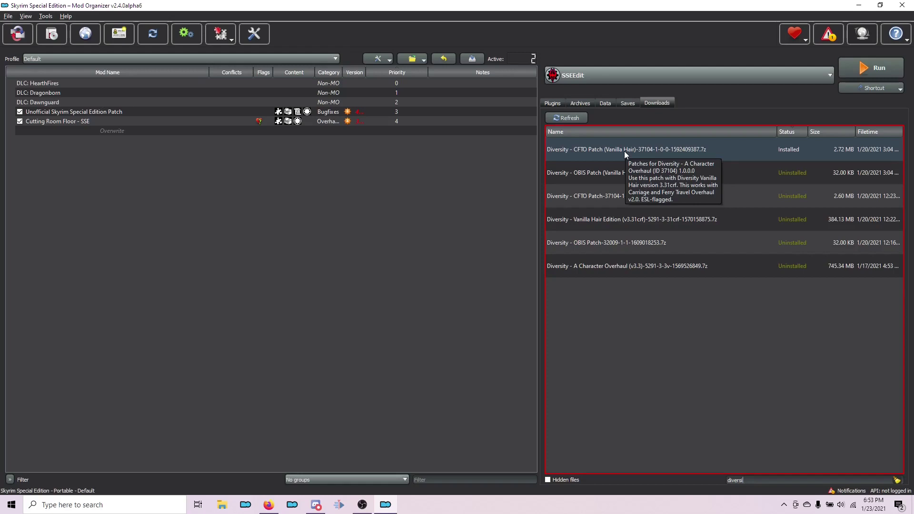
Check the main files offered on the Diversity - A Character Overhaul page in Firefox, and return to Mod Organizer
key(alt+Tab)
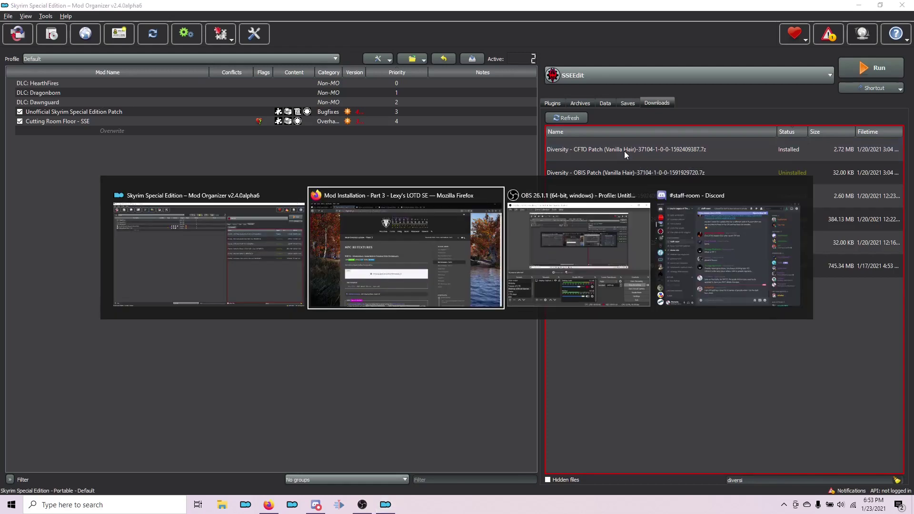
click(395, 22)
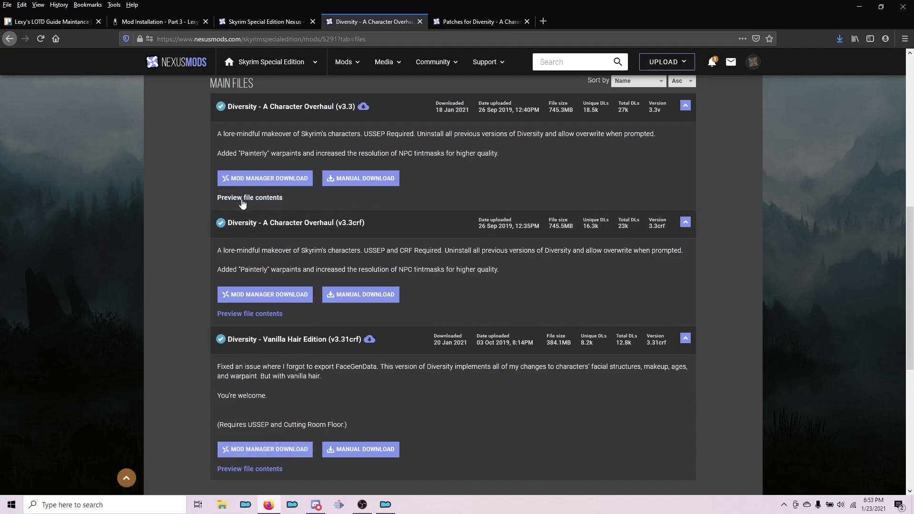
key(alt+Tab)
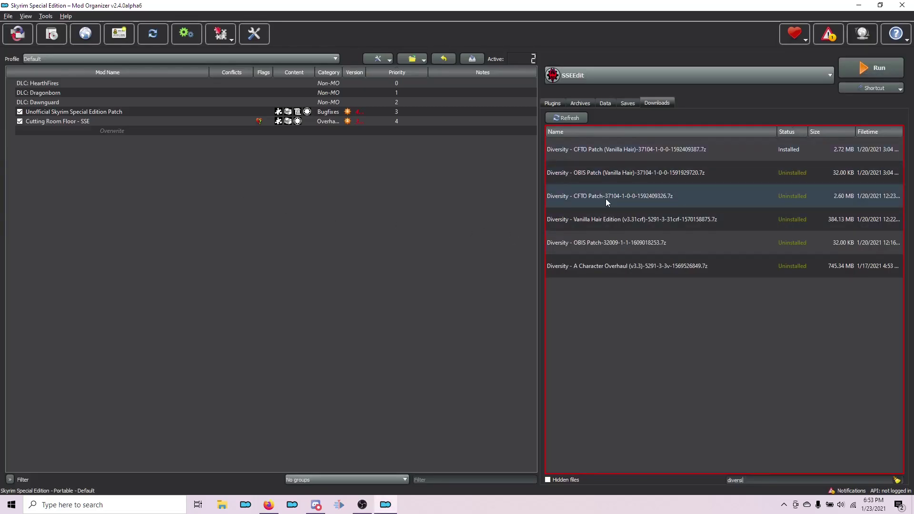
Install Diversity - Vanilla Hair Edition (v3.31crf) as "Diversity - A Character Overhaul" and enable it
double_click(628, 221)
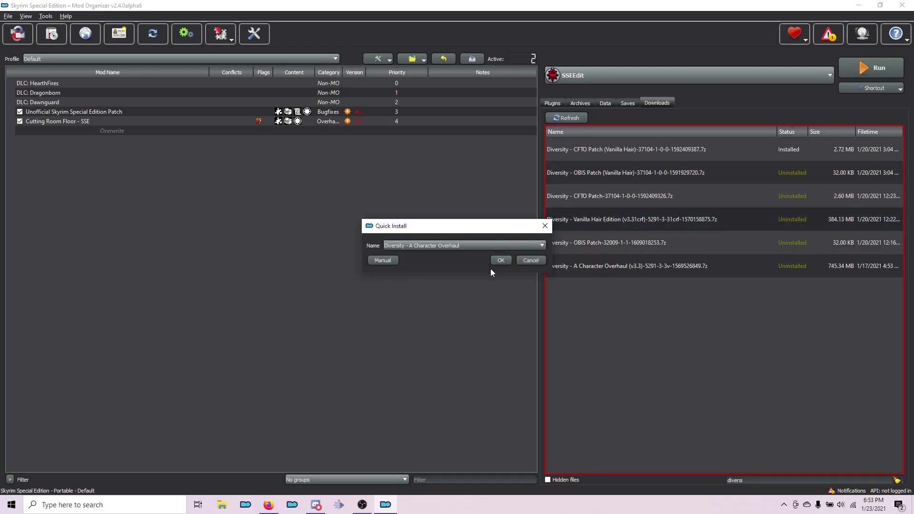
click(495, 263)
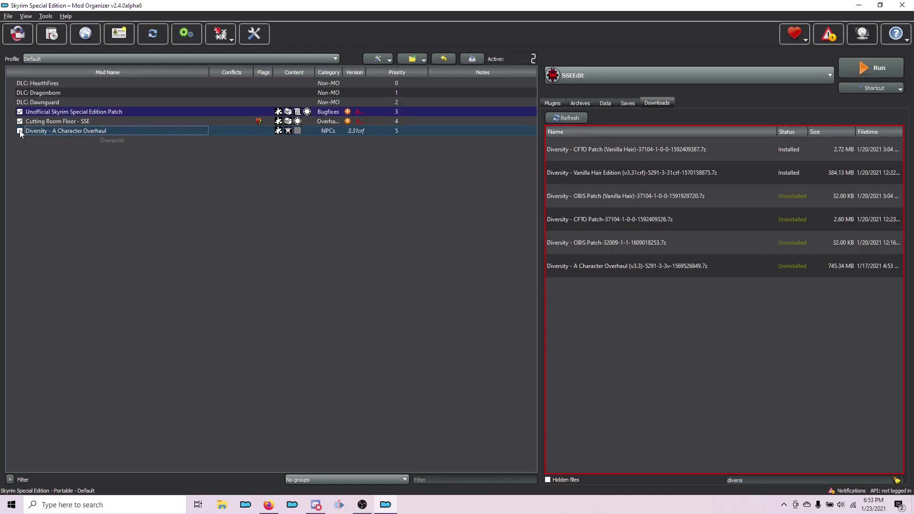
click(20, 132)
Switch to Firefox and review the optional Vanilla Hair patches on the Patches for Diversity files page
key(alt+Tab)
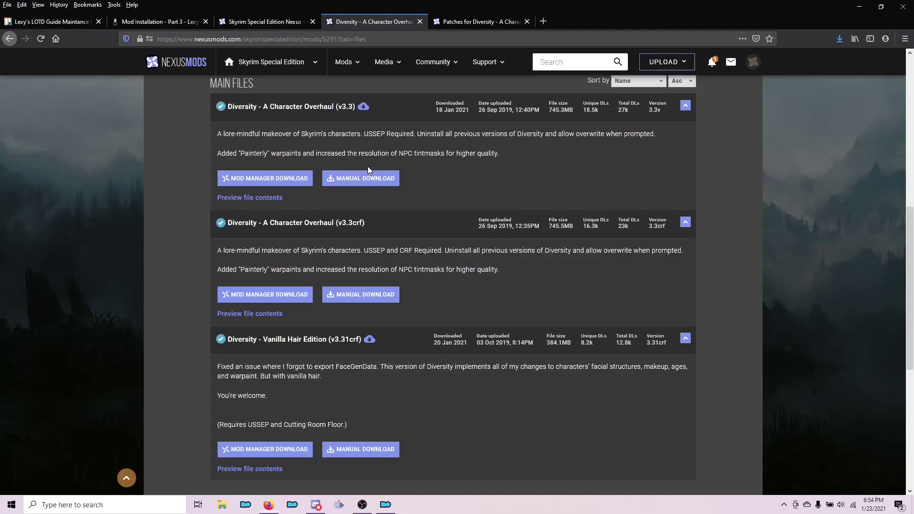
click(467, 22)
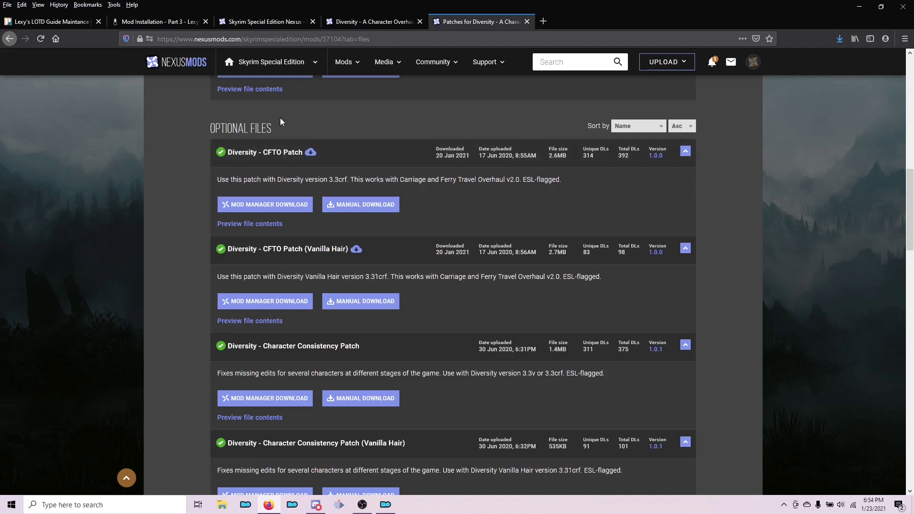
scroll(213, 309, down, 10)
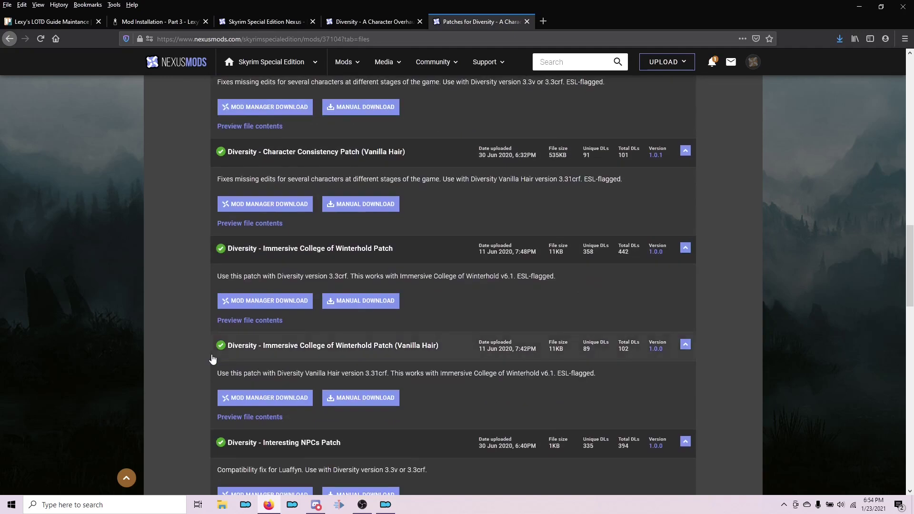
scroll(213, 358, down, 4)
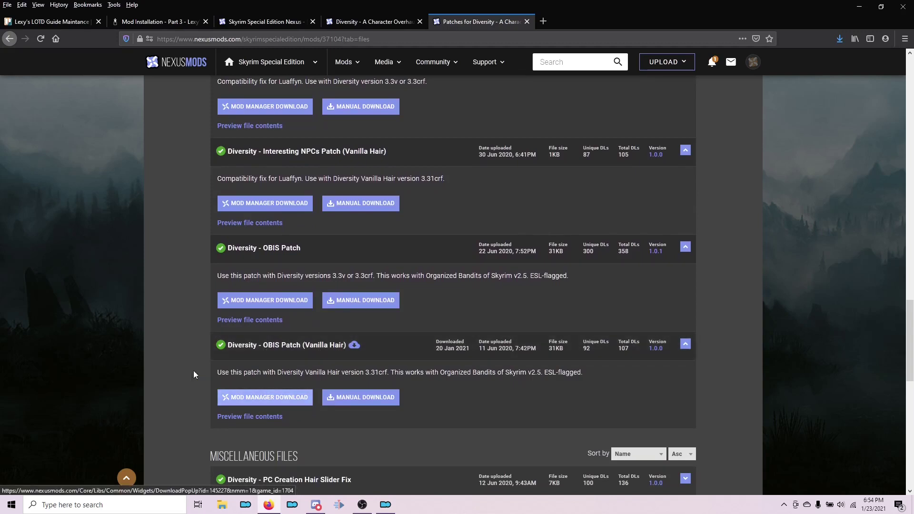
scroll(158, 357, up, 11)
scroll(158, 357, up, 4)
scroll(158, 360, up, 3)
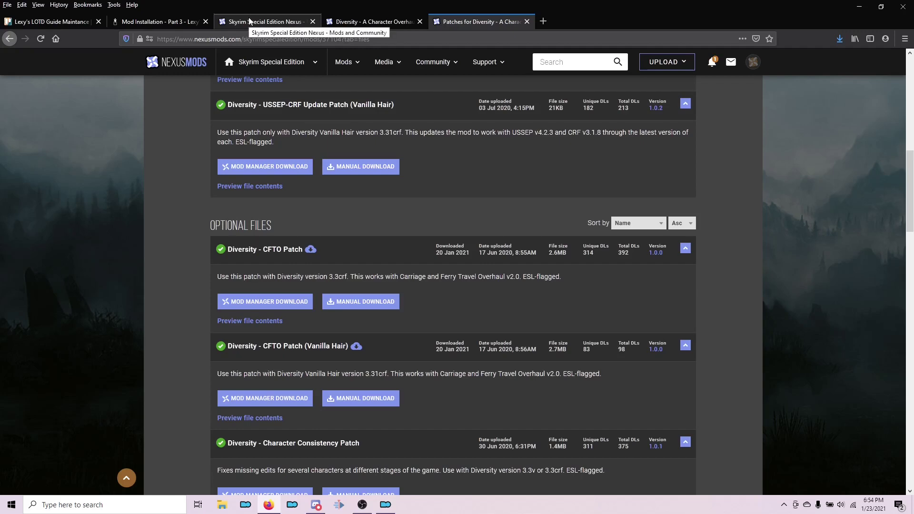
Return to Mod Organizer, install Diversity - OBIS Patch (Vanilla Hair) as "Patches for Diversity - A Character Overhaul", and enable it
key(alt+Tab)
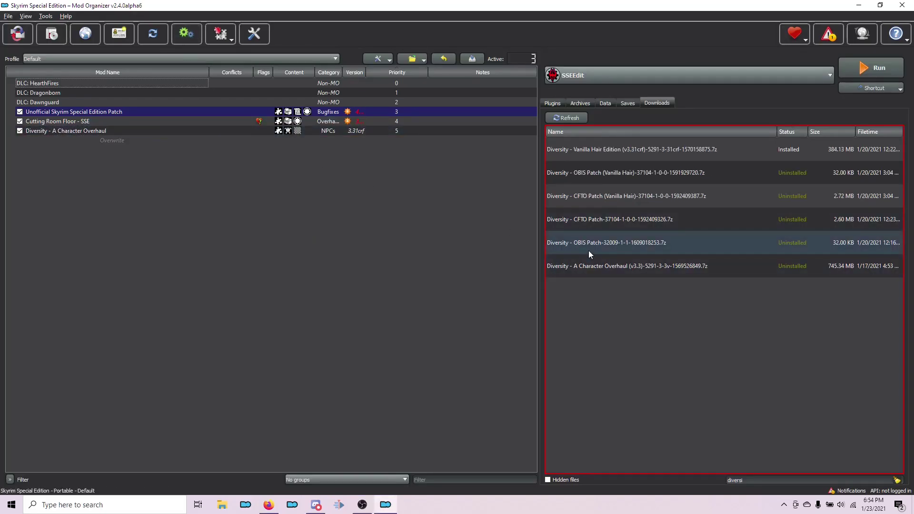
double_click(573, 174)
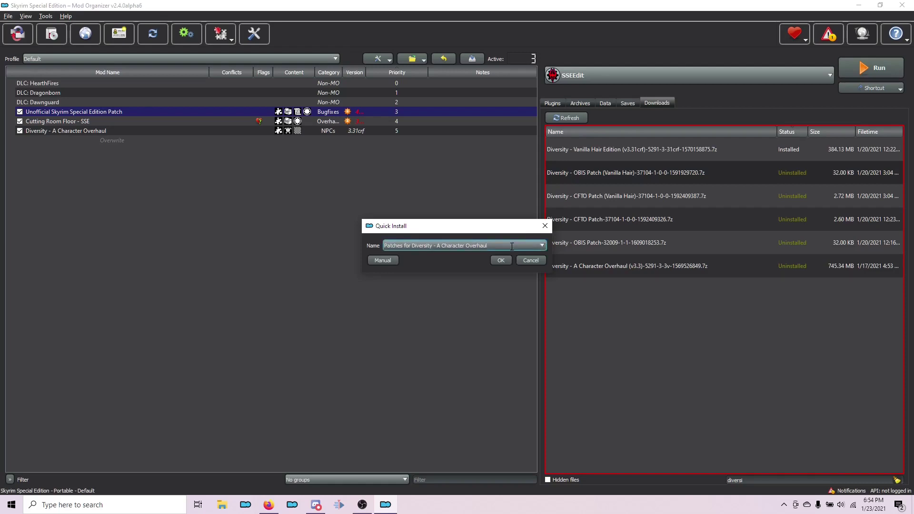
click(501, 261)
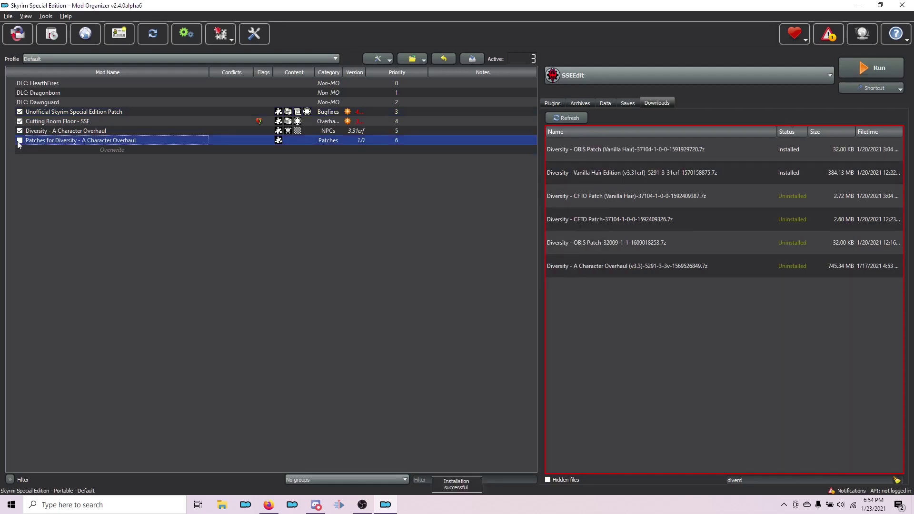
click(20, 140)
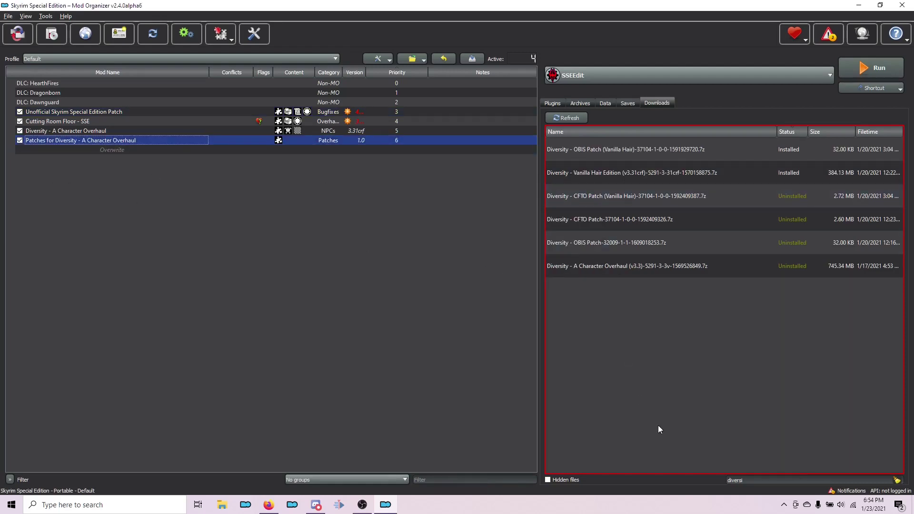
Filter the downloads by "wico" and start installing the 11/16/2019 WICO Special Edition - Nude 0.9f archive
double_click(775, 482)
text(wi)
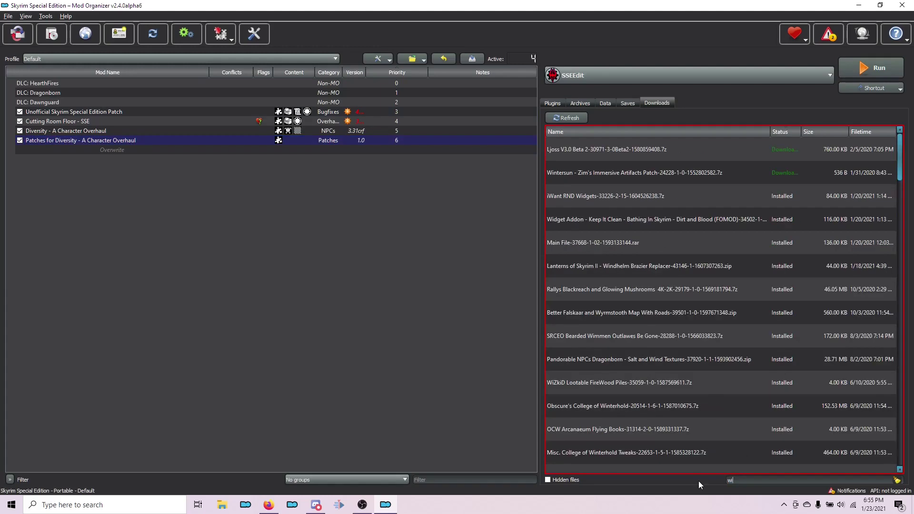
text(co)
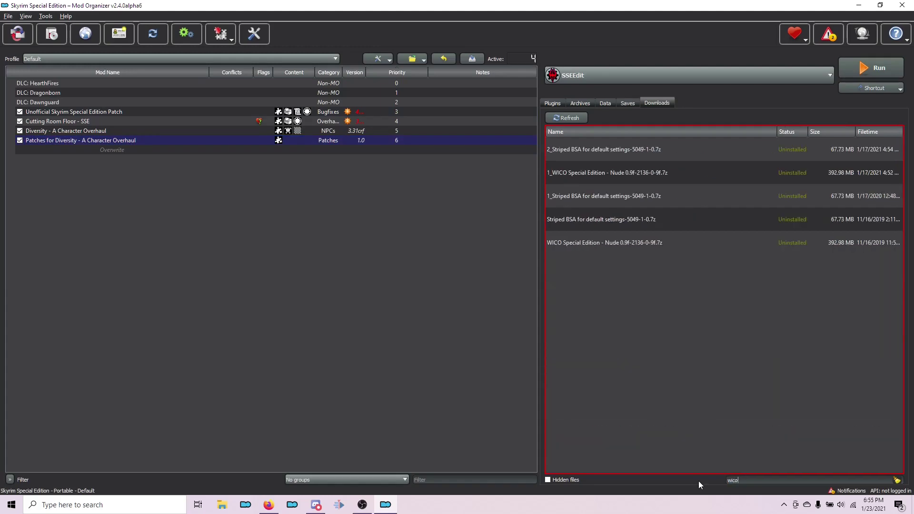
double_click(623, 243)
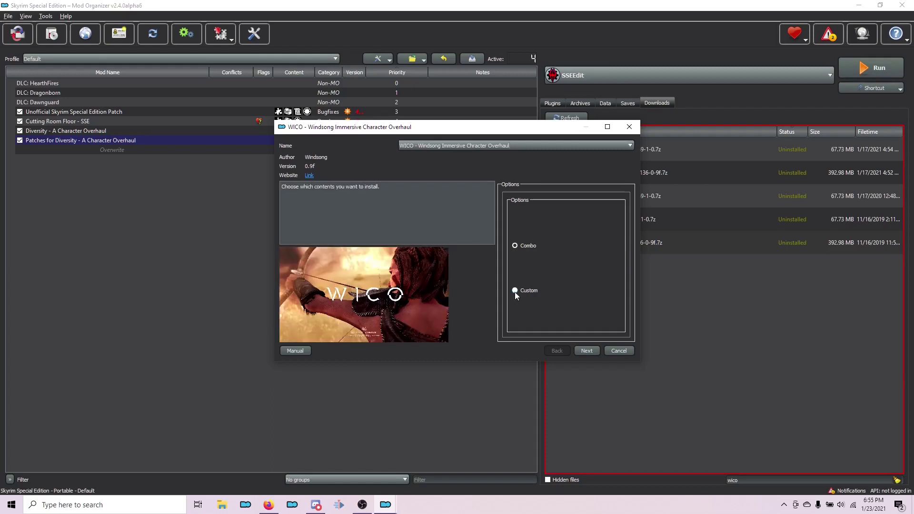
Complete the Custom WICO installation with Additional Followers, without unpacking the BSA, and enable the mod
click(581, 350)
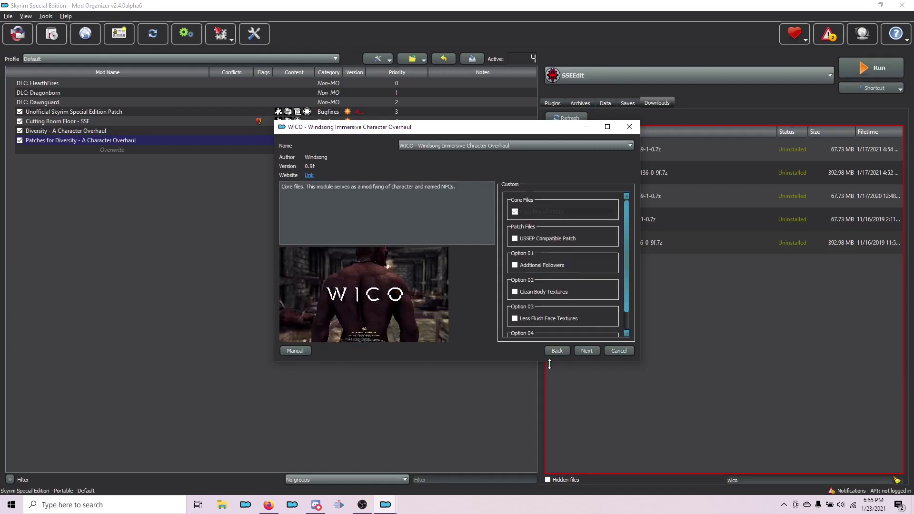
click(514, 264)
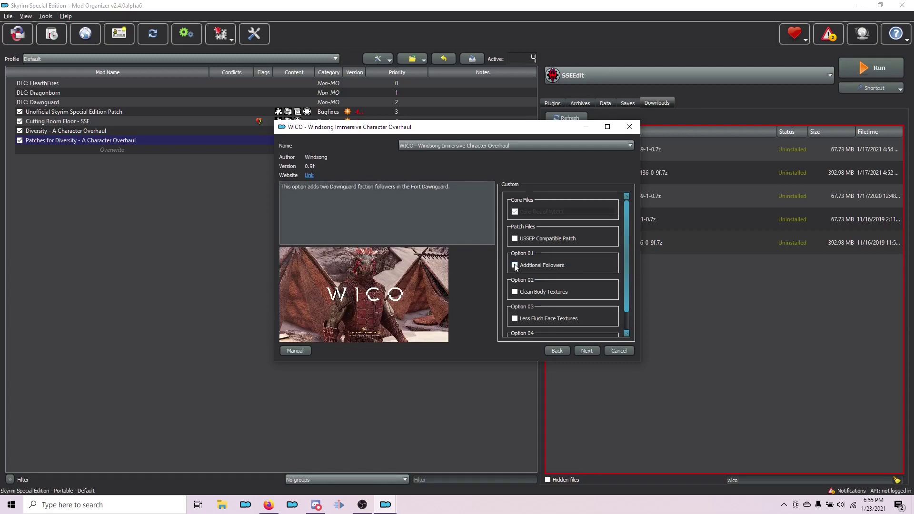
click(596, 354)
click(585, 351)
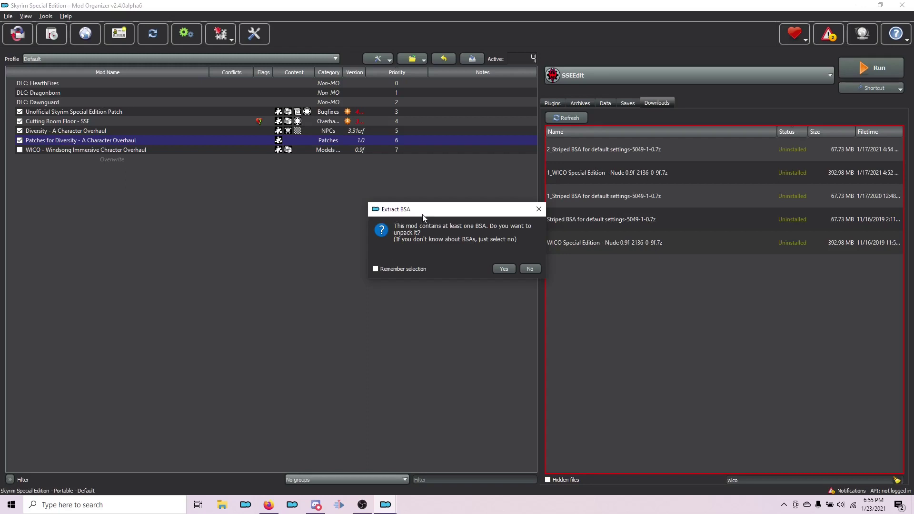
click(533, 270)
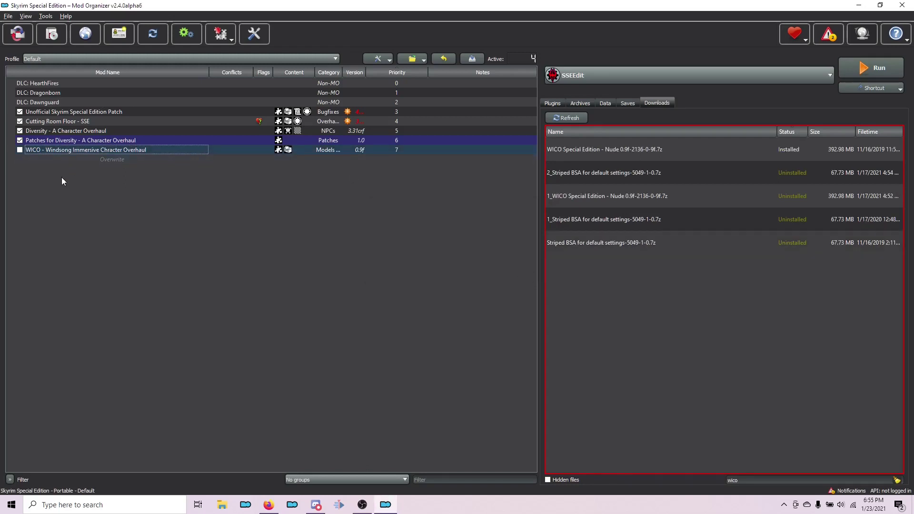
click(20, 150)
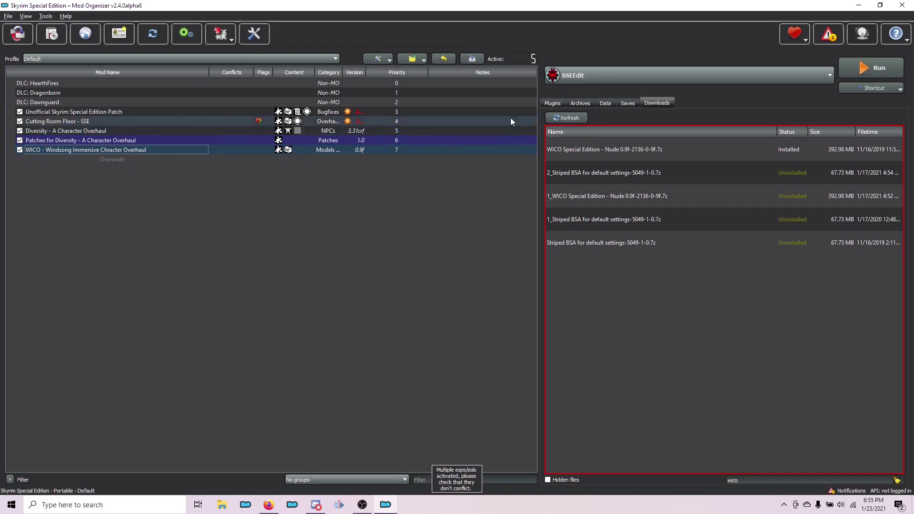
Review the plugin load order with the new mods, and return to the WICO downloads
click(554, 104)
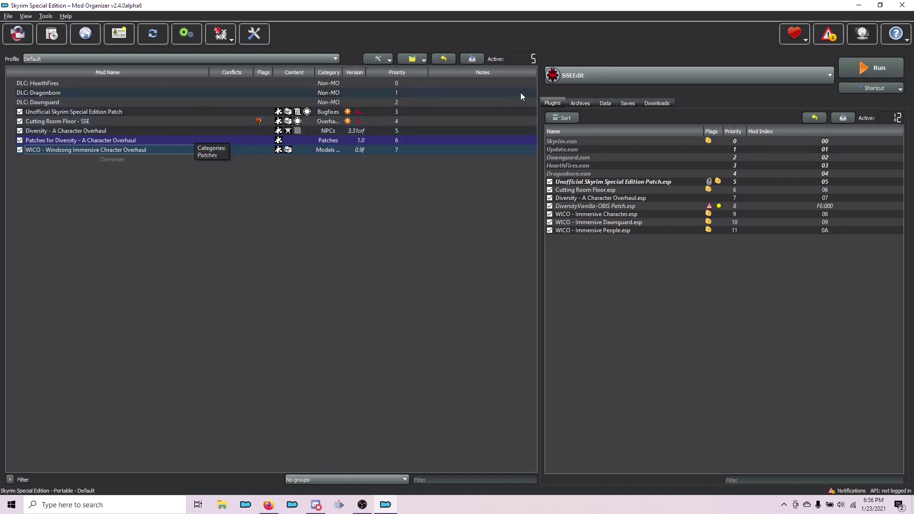
click(673, 104)
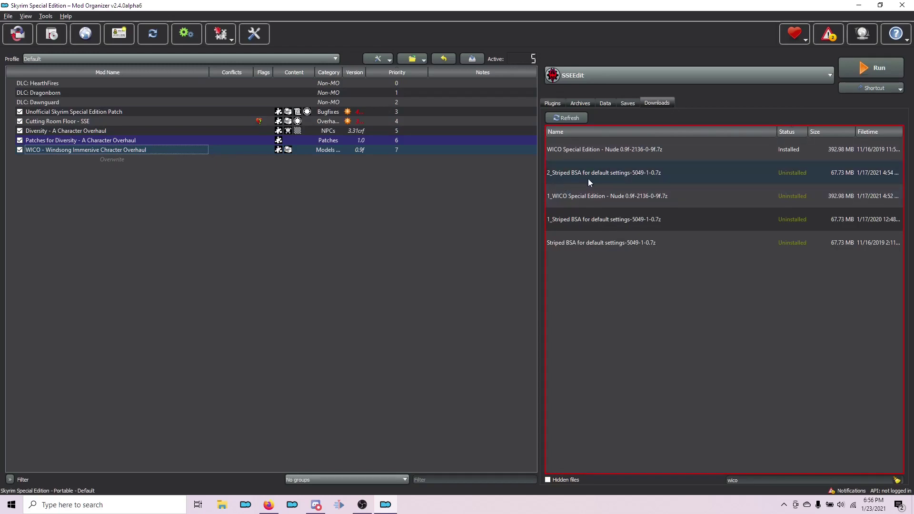
mouse_move(588, 182)
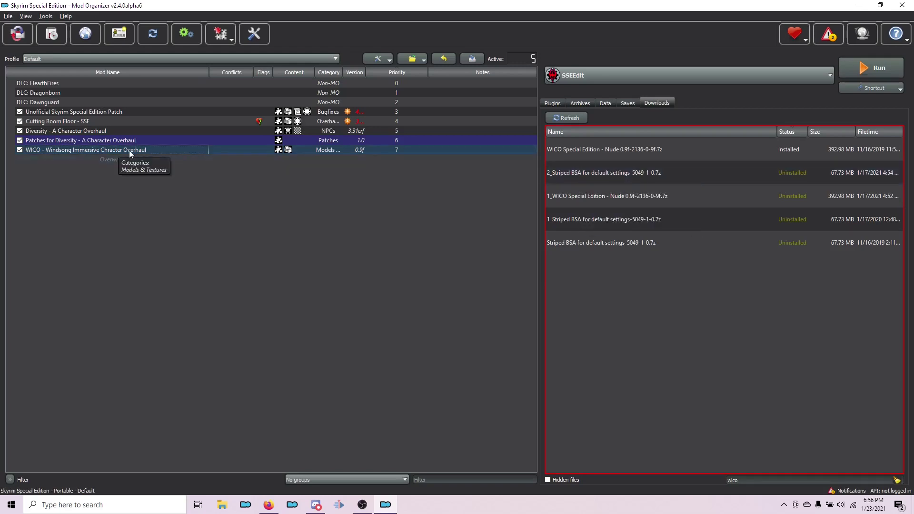
Reveal the download "2_Striped BSA for default settings-5049-1-0.7z" in File Explorer and open the archive in 7-Zip
right_click(605, 171)
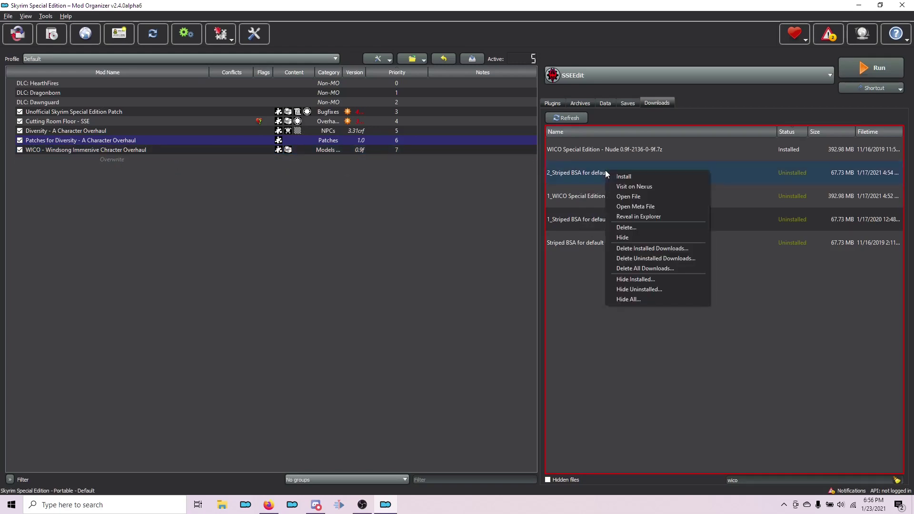
click(629, 216)
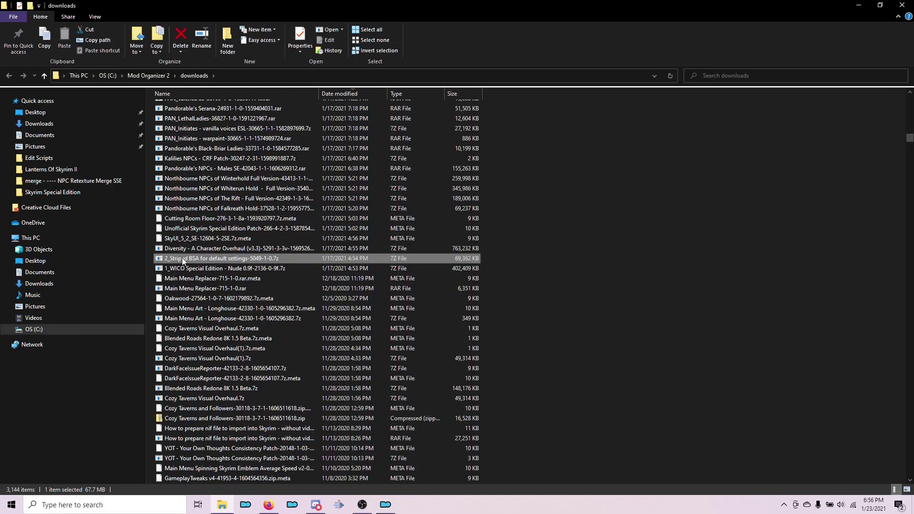
right_click(182, 258)
mouse_move(216, 296)
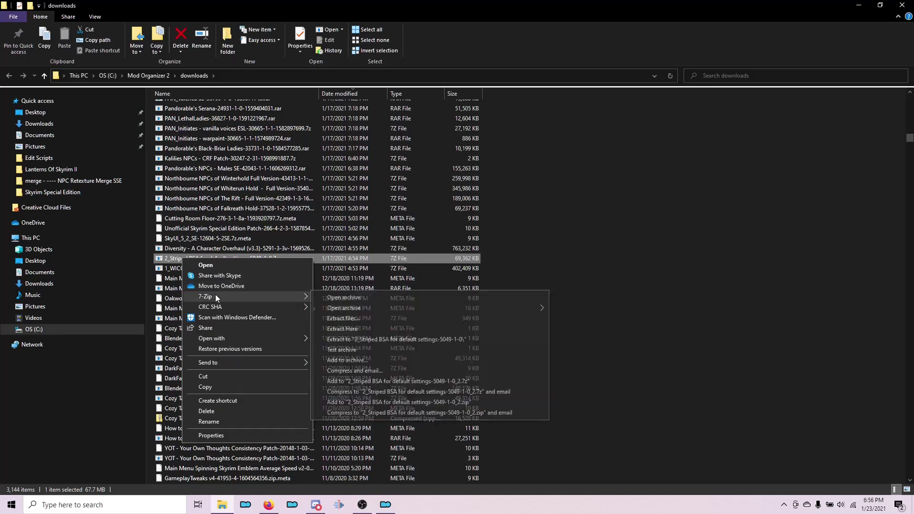
click(365, 296)
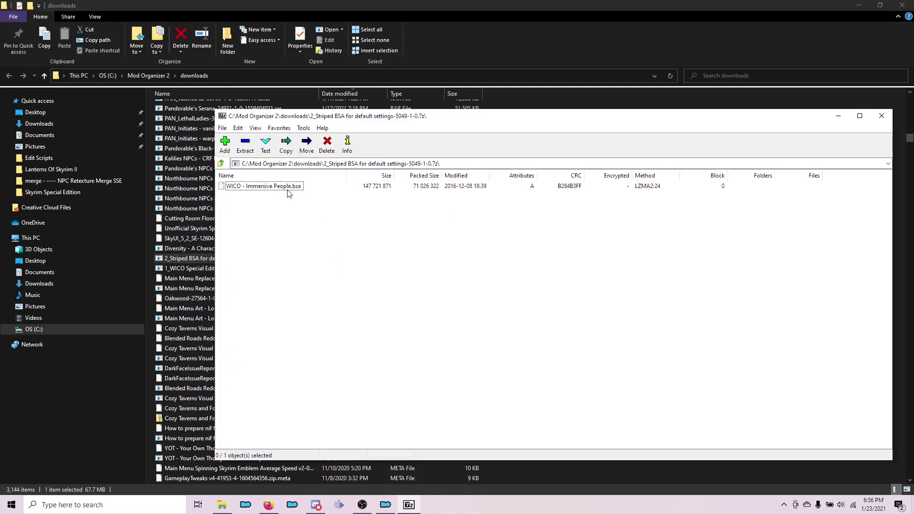
Extract WICO - Immersive People.bsa into the MO2 - Tutorial mods folder "WICO - Windsong Immersive Chracter Overhaul", replacing the existing file, and close the archive and downloads windows
click(246, 146)
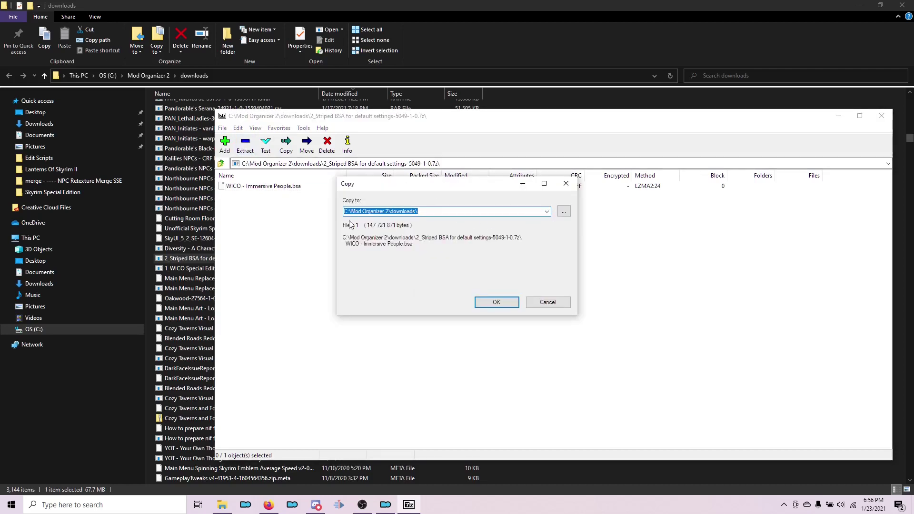
click(564, 210)
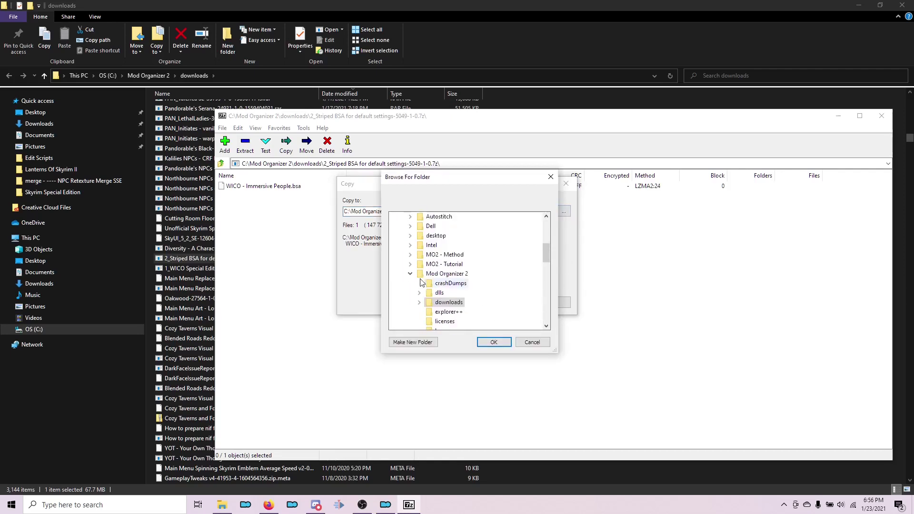
click(411, 265)
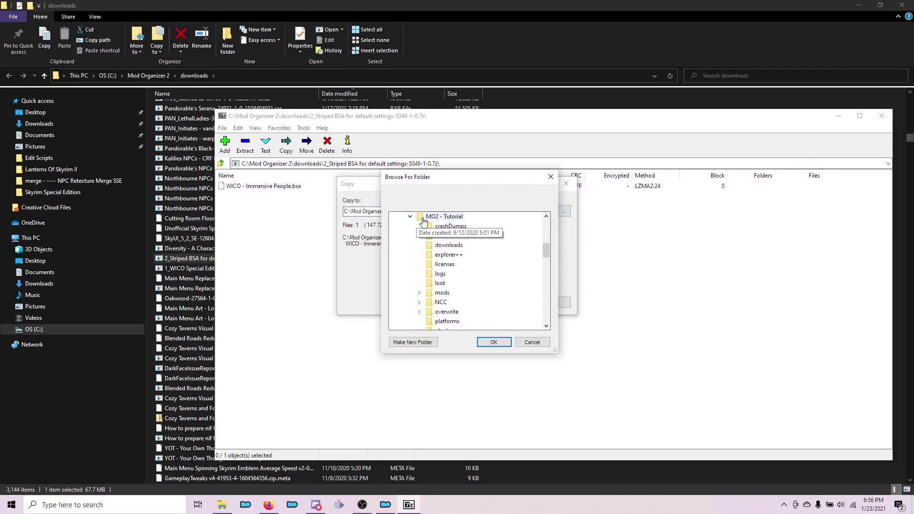
click(441, 293)
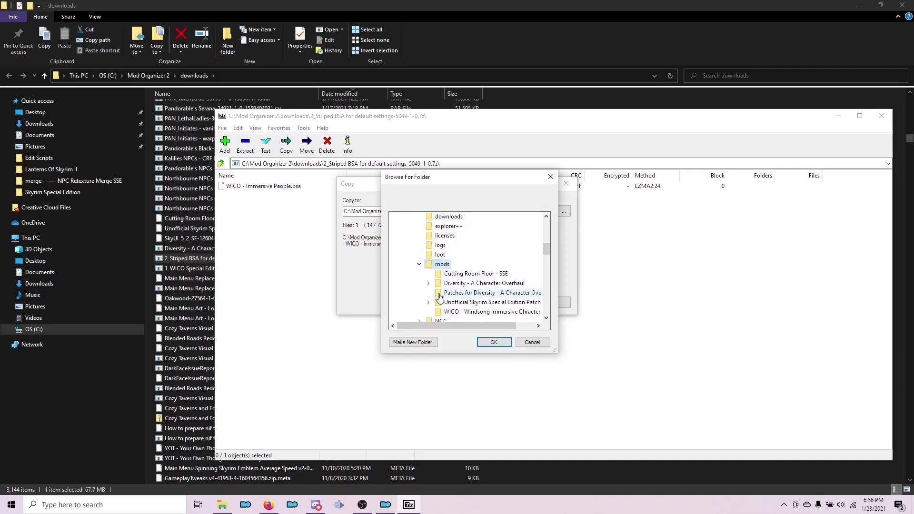
click(460, 313)
click(495, 343)
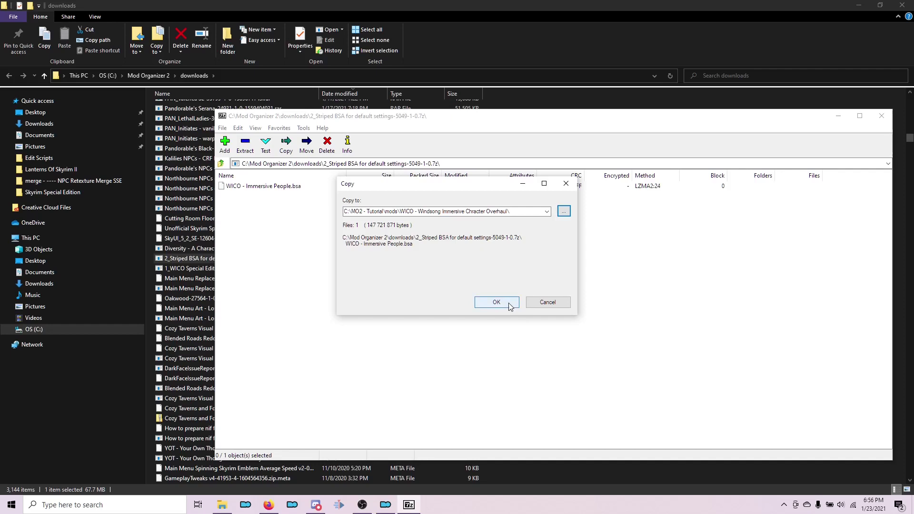
click(509, 305)
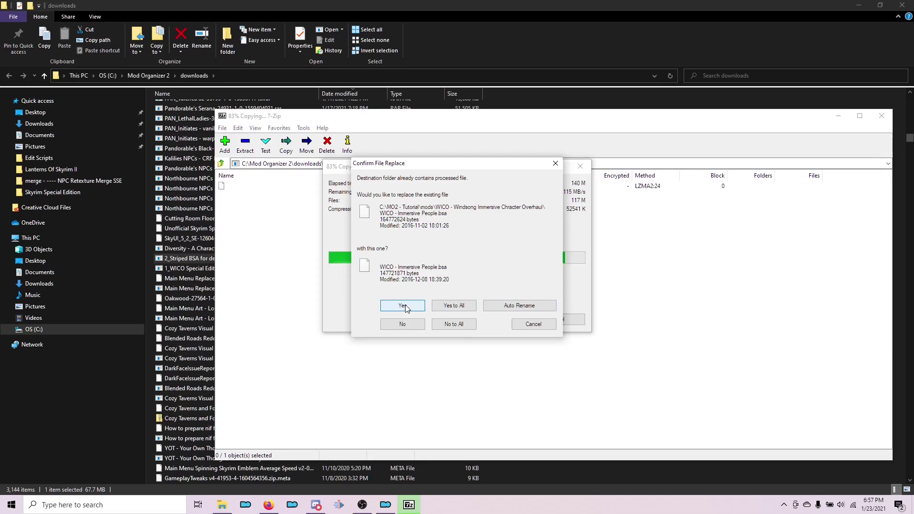
click(402, 306)
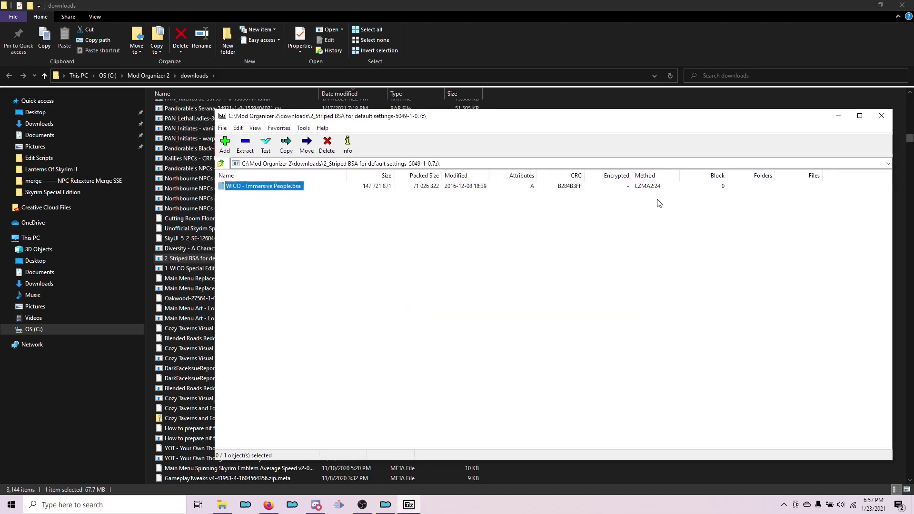
click(882, 116)
click(902, 5)
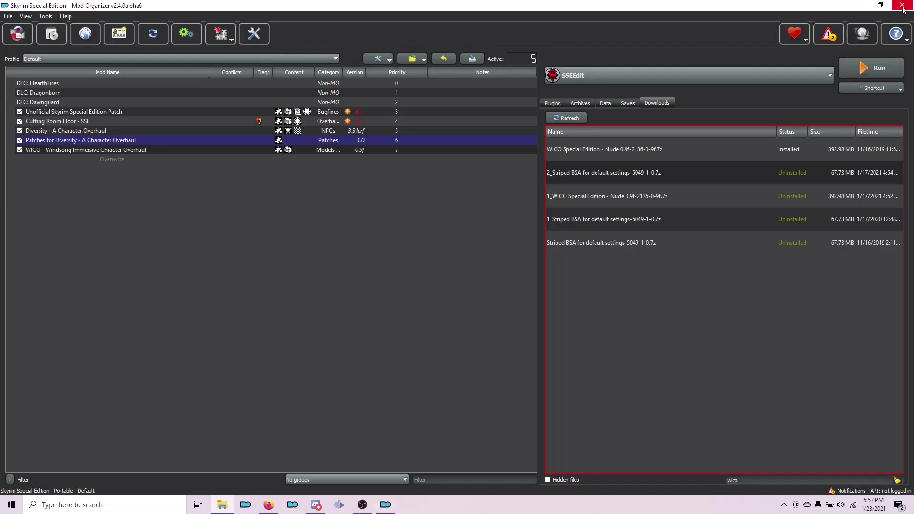
Disable the plugins Diversity - A Character Overhaul, DiversityVanilla-OBIS Patch, WICO - Immersive Character and WICO - Immersive Dawnguard
click(558, 105)
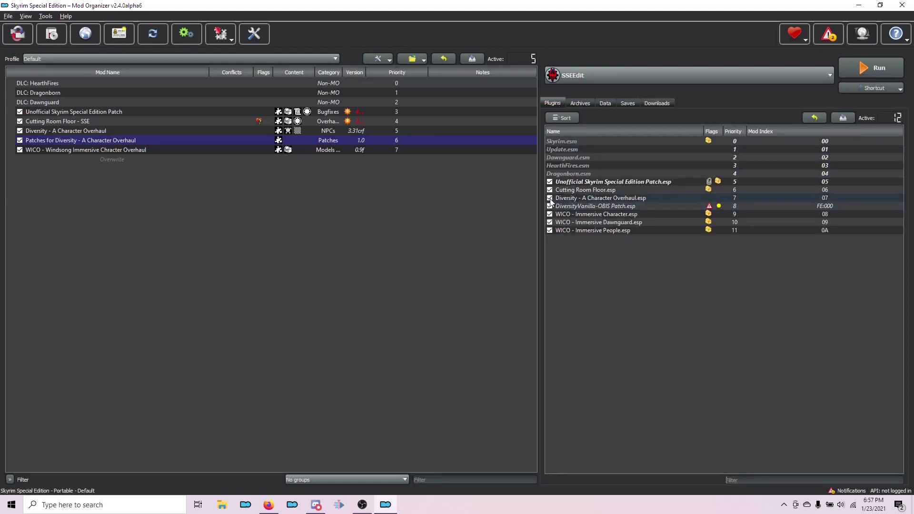
mouse_move(550, 200)
click(550, 199)
click(550, 206)
click(550, 214)
click(550, 223)
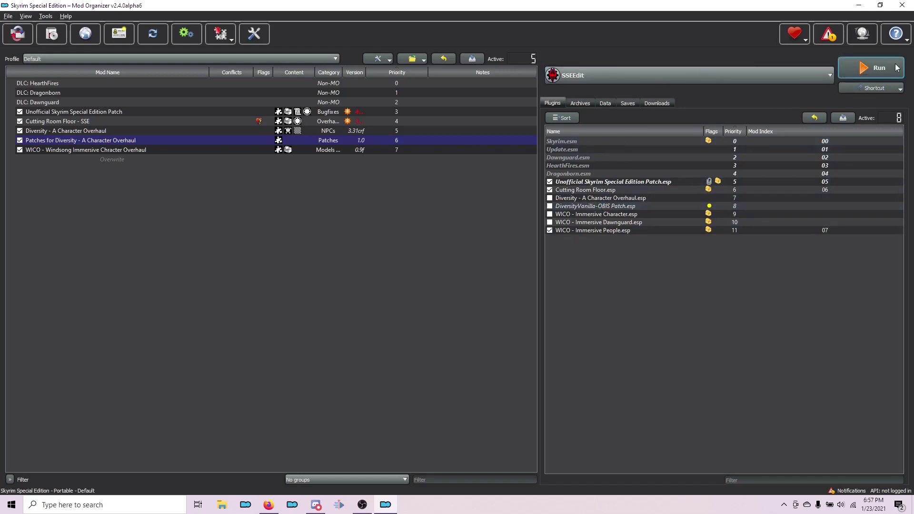
Launch SSEEdit and load only Unofficial Skyrim Special Edition Patch, Cutting Room Floor and WICO - Immersive People with their masters, accepting the preselected ModGroups
click(669, 80)
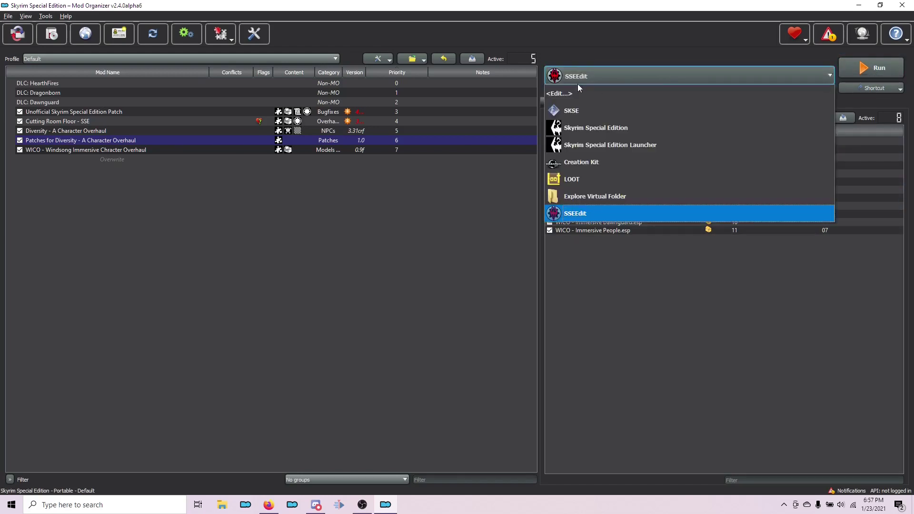
click(586, 214)
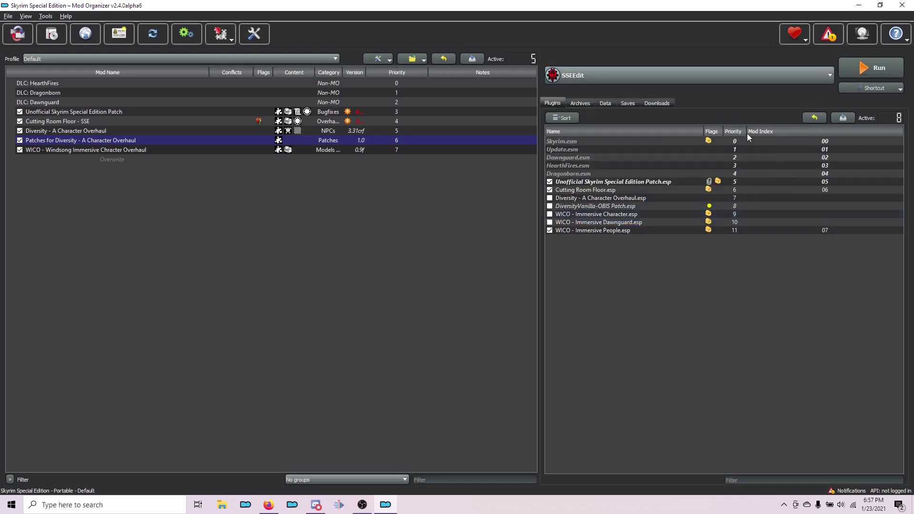
click(874, 69)
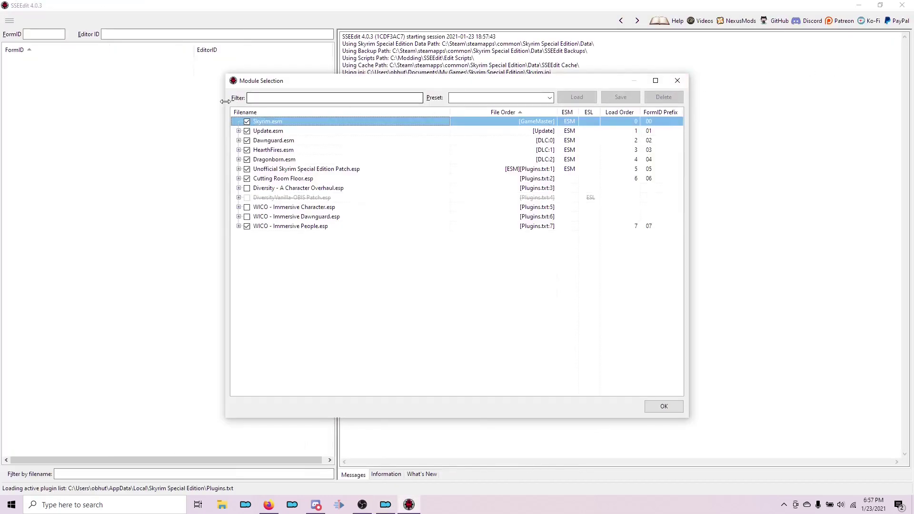
right_click(284, 226)
click(309, 244)
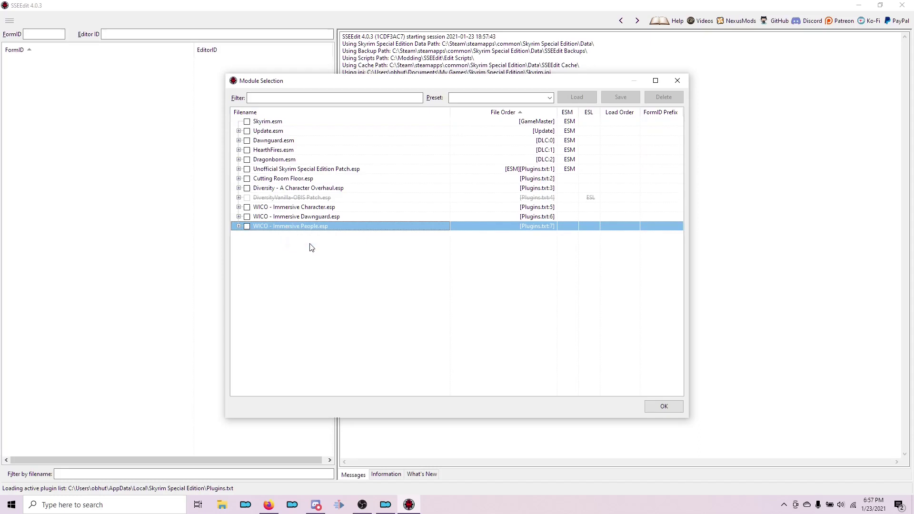
click(247, 169)
click(247, 179)
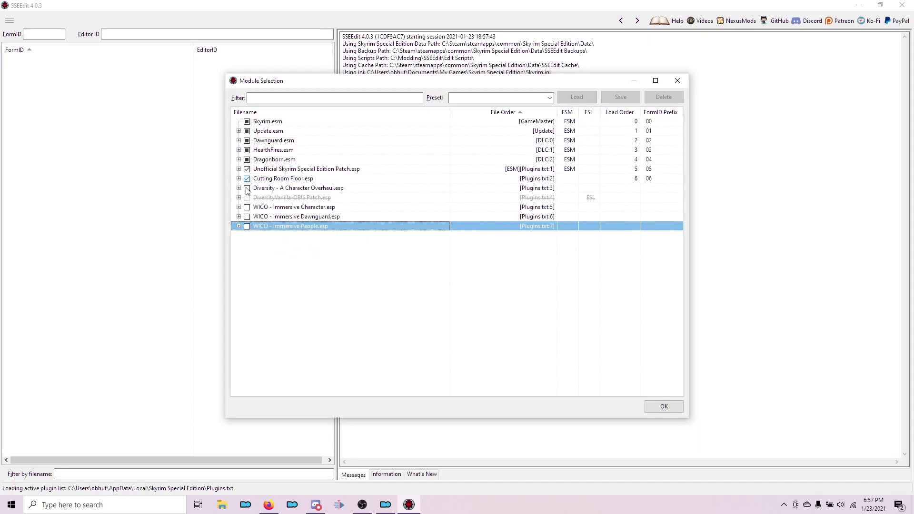
click(247, 227)
click(672, 407)
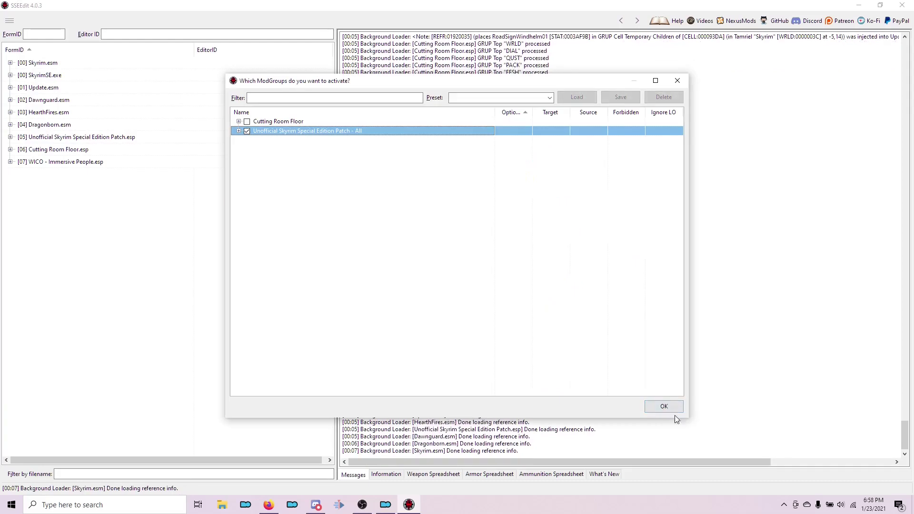
click(666, 406)
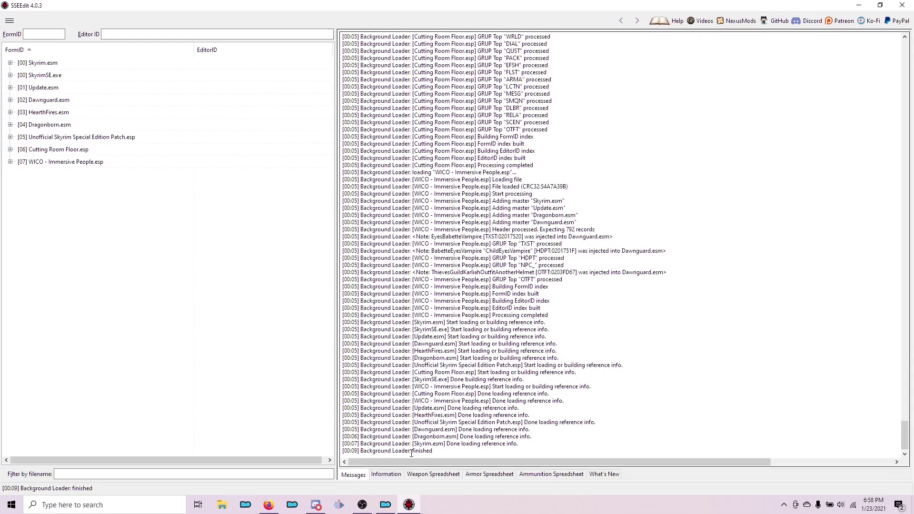
Apply the Hishy_NPC_RecordForwarding script to Unofficial Skyrim Special Edition Patch, Cutting Room Floor and WICO - Immersive People together
click(57, 138)
shift+click(57, 151)
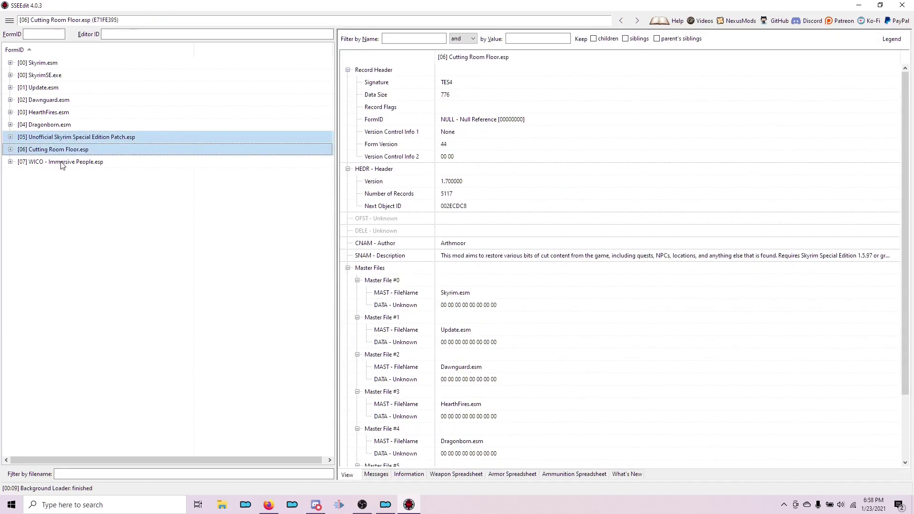
shift+click(62, 163)
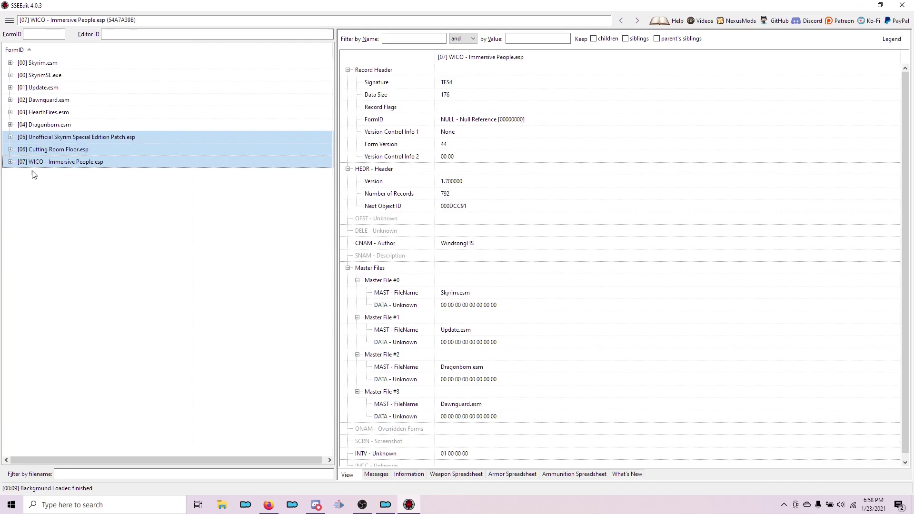
right_click(85, 162)
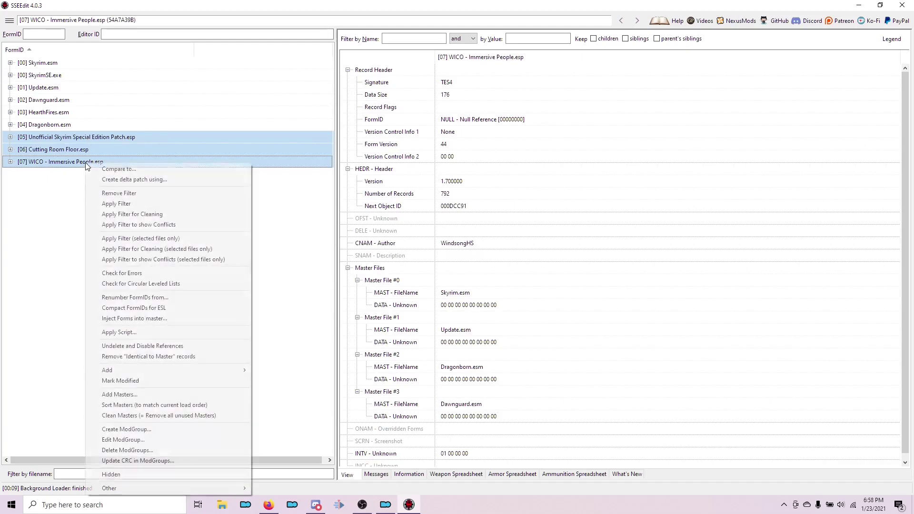
click(108, 333)
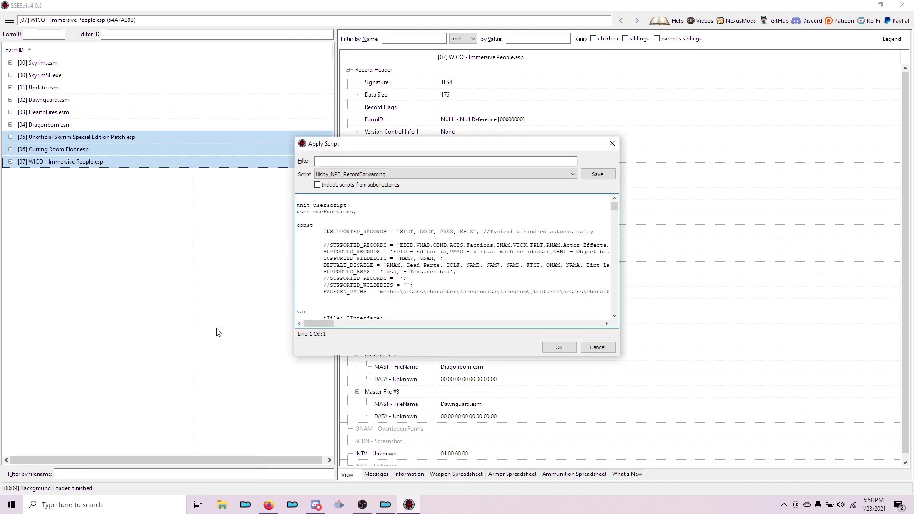
click(355, 175)
click(354, 175)
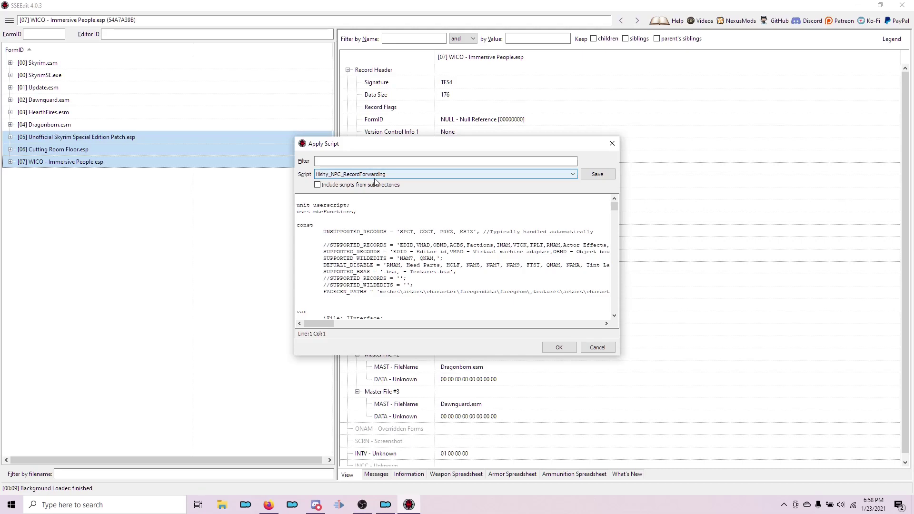
click(559, 348)
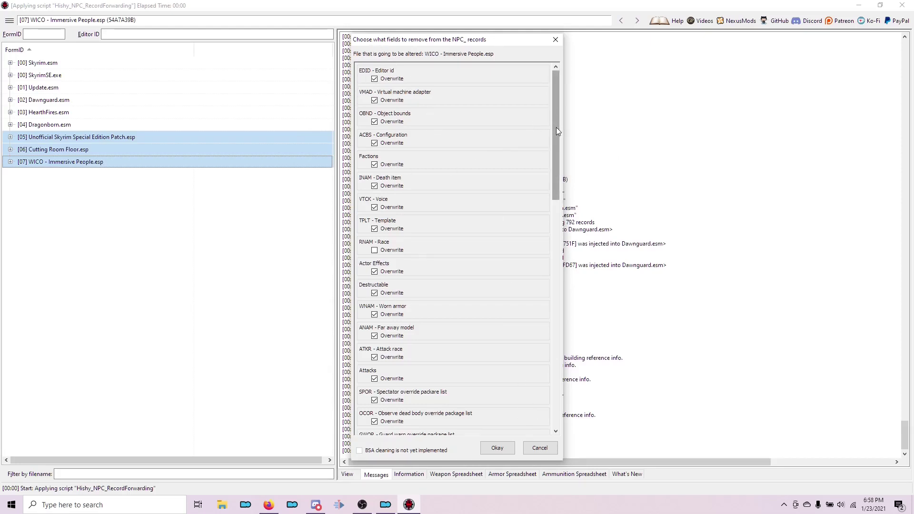
Accept the default overwrite fields, adding Unofficial Skyrim Special Edition Patch and Cutting Room Floor as masters, then save WICO - Immersive People.esp and exit SSEEdit
click(502, 451)
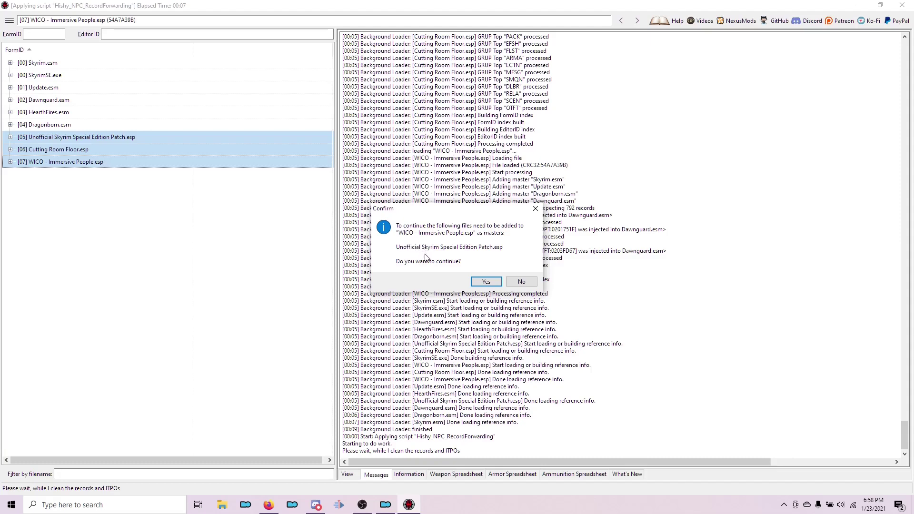
click(486, 282)
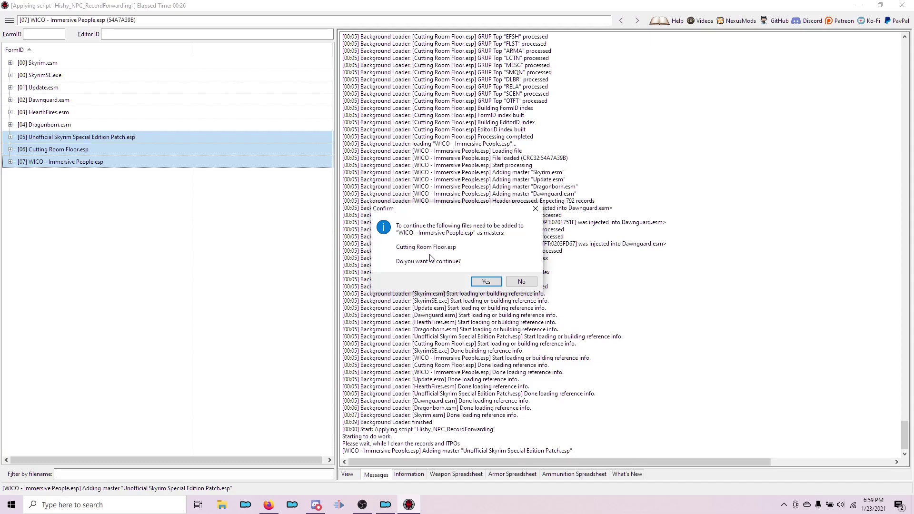
click(487, 282)
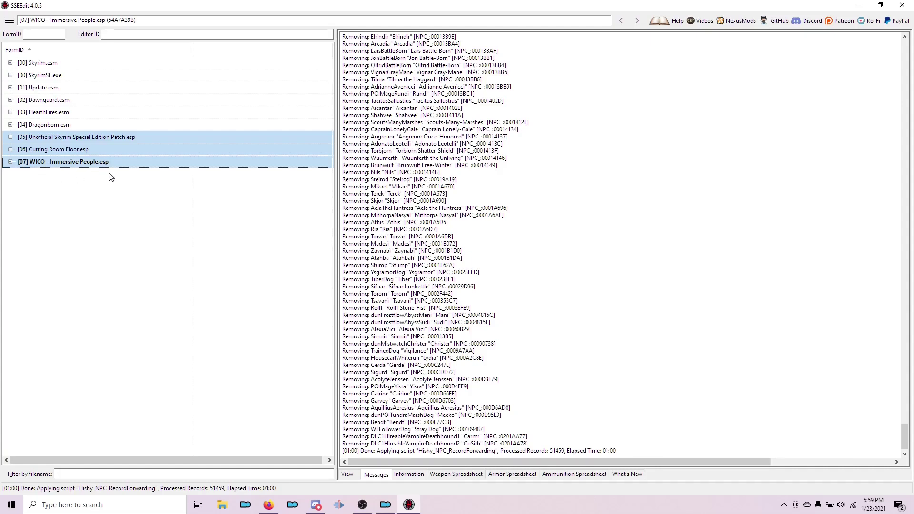
click(902, 5)
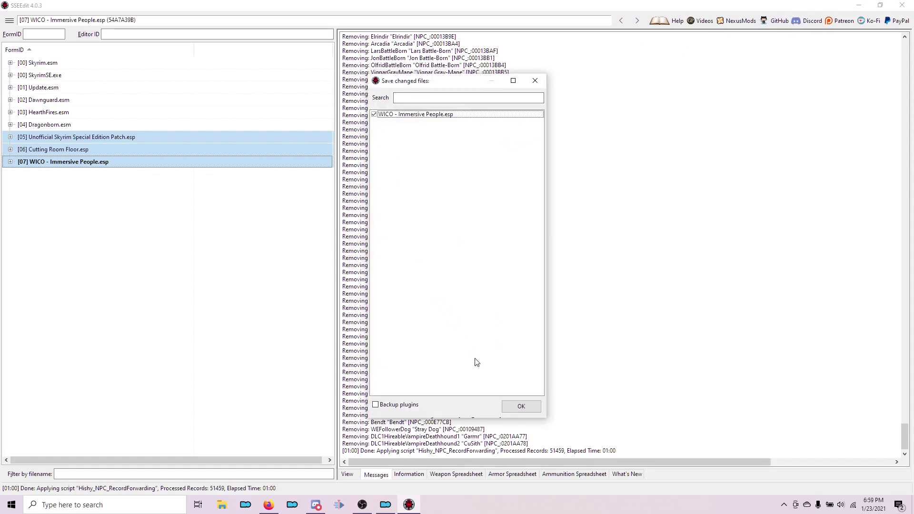
click(522, 407)
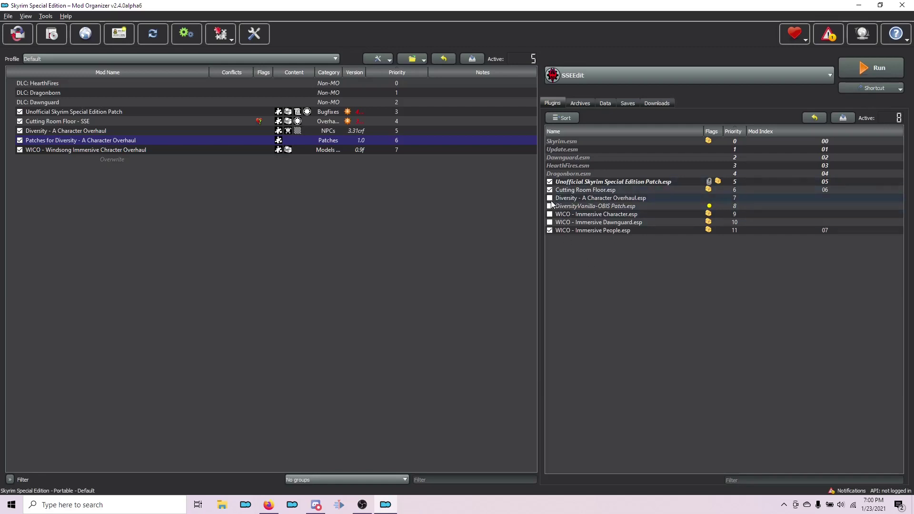
Re-enable the Diversity - A Character Overhaul, DiversityVanilla-OBIS Patch, WICO - Immersive Character and WICO - Immersive Dawnguard plugins
click(550, 198)
click(550, 206)
click(550, 214)
click(550, 222)
Extract WICO - Immersive Character.bsa into the WICO - Windsong Immersive Chracter Overhaul folder inside MO2 - Tutorial's mods folder
click(580, 103)
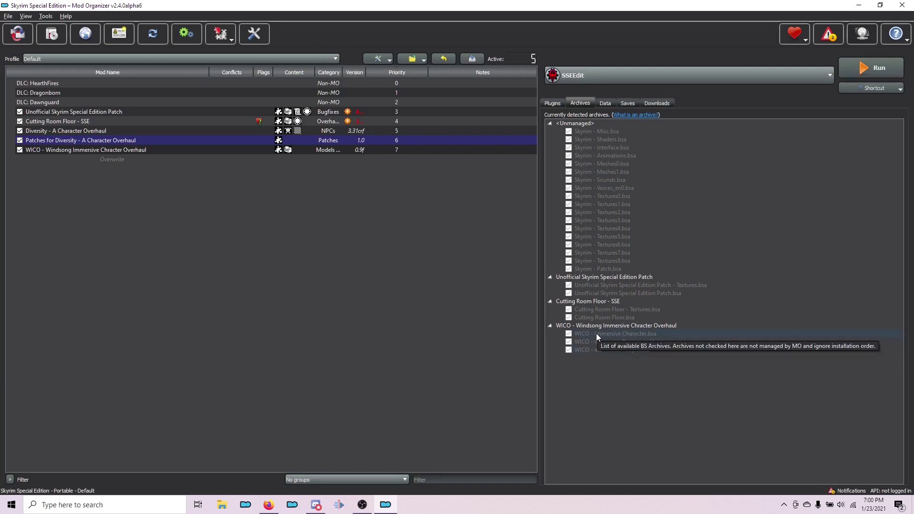
right_click(645, 334)
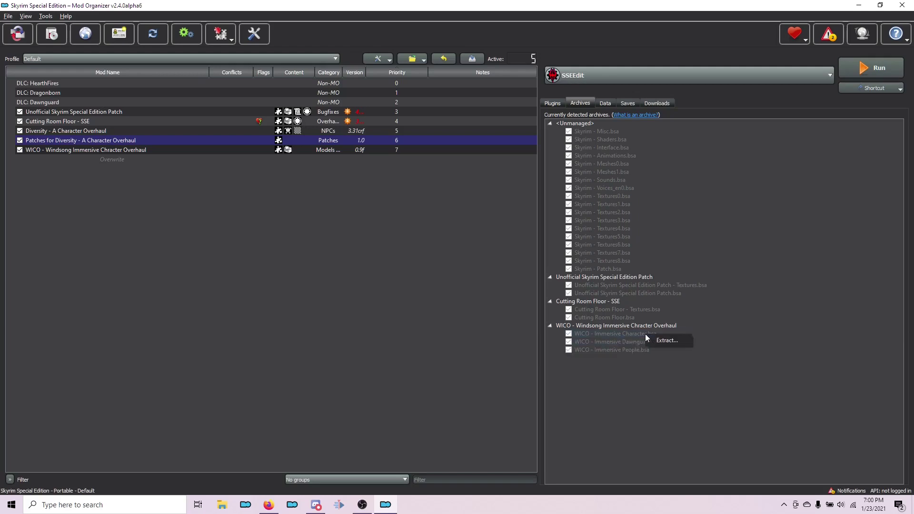
click(653, 340)
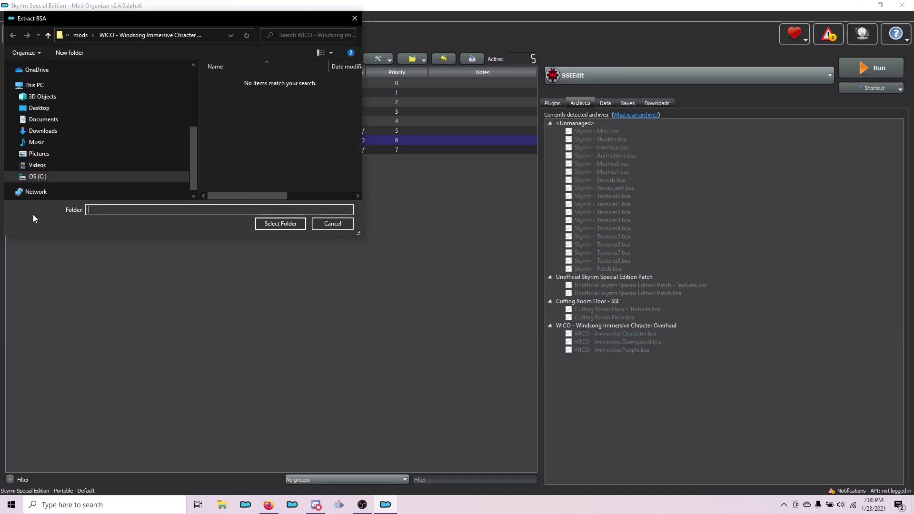
click(13, 176)
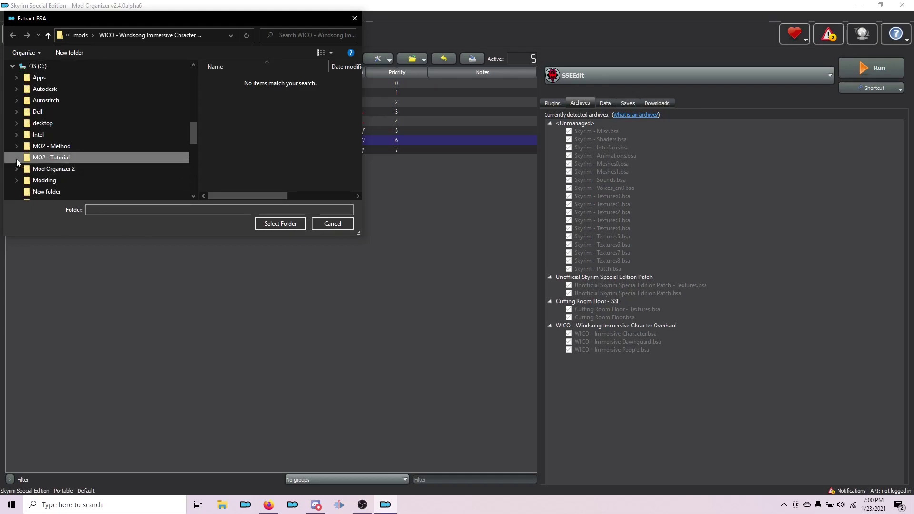
click(16, 158)
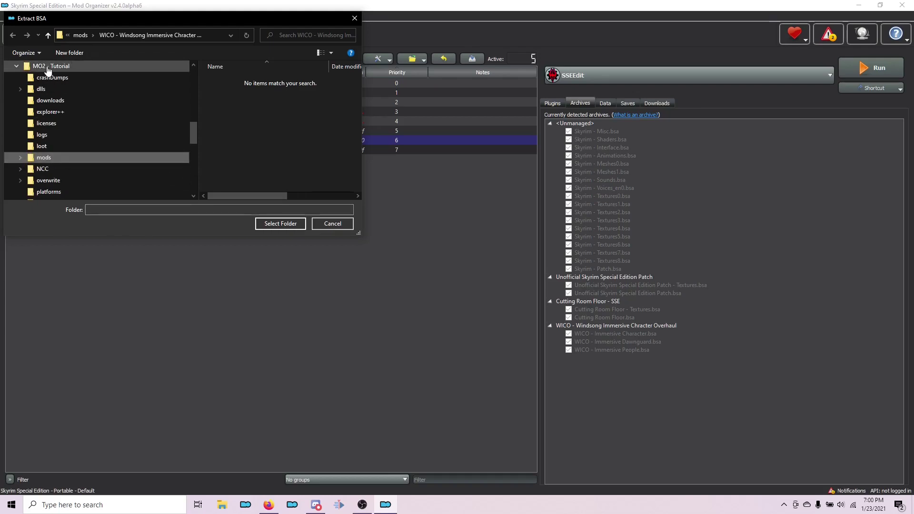
scroll(36, 81, up, 1)
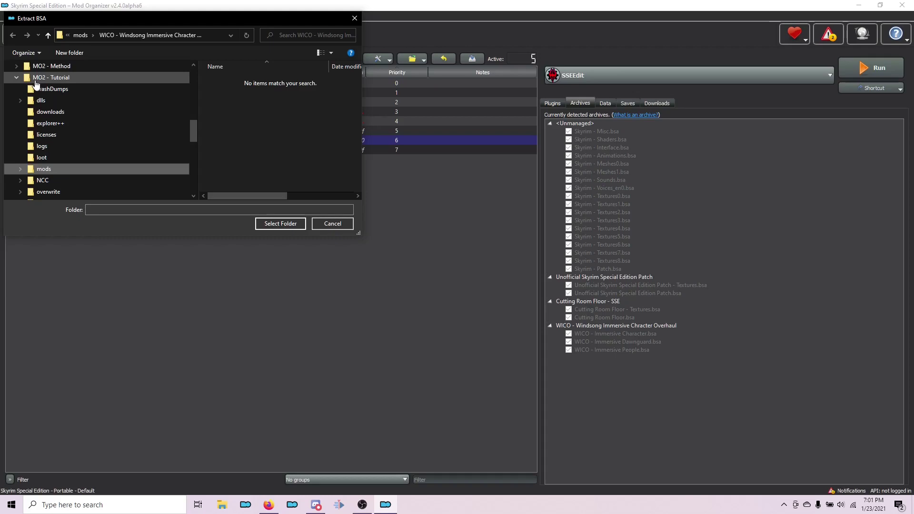
click(19, 169)
click(75, 181)
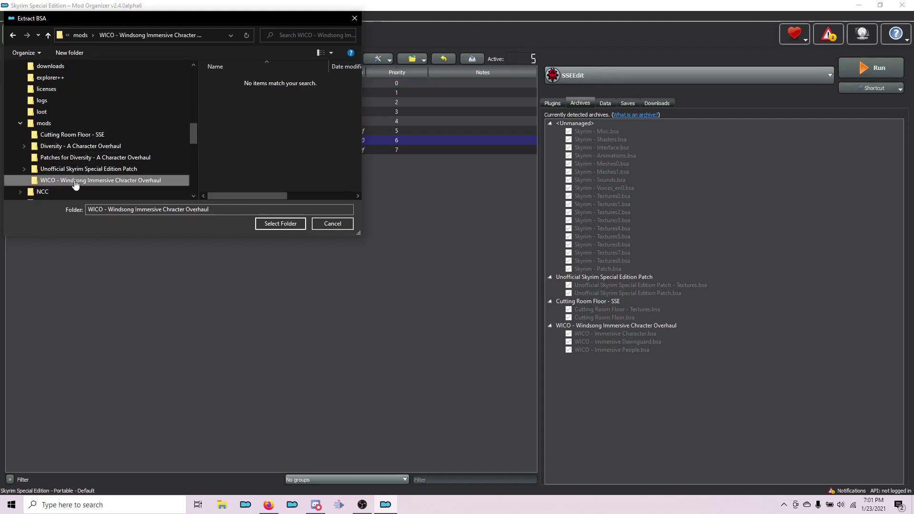
click(272, 225)
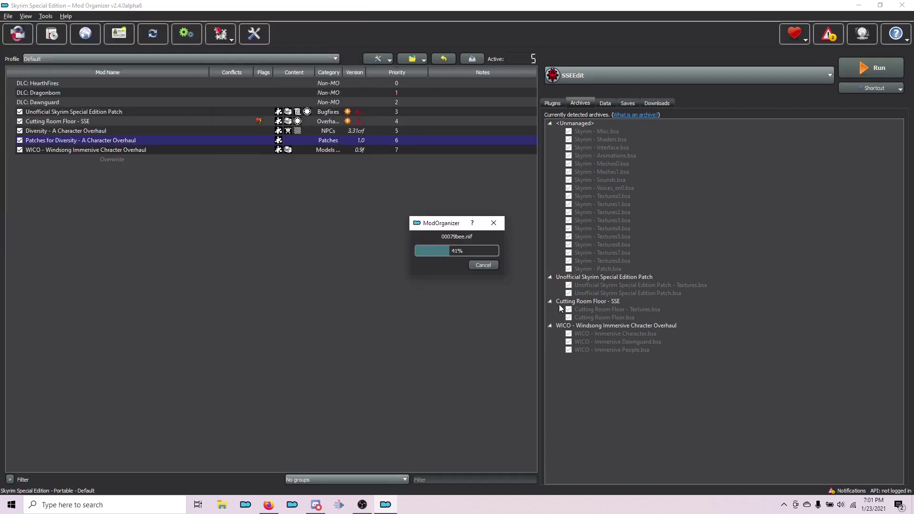
Extract WICO - Immersive Dawnguard.bsa and WICO - Immersive People.bsa into the same WICO - Windsong Immersive Chracter Overhaul mod folder
right_click(644, 341)
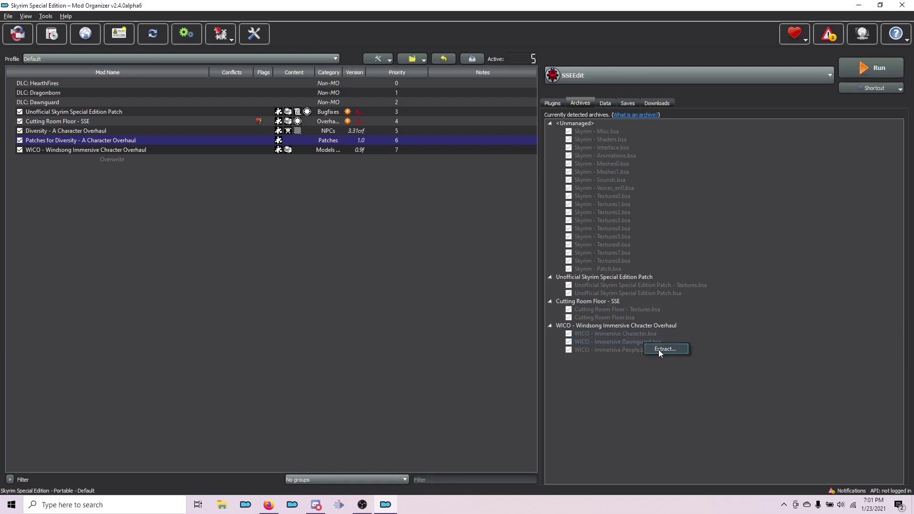
click(659, 349)
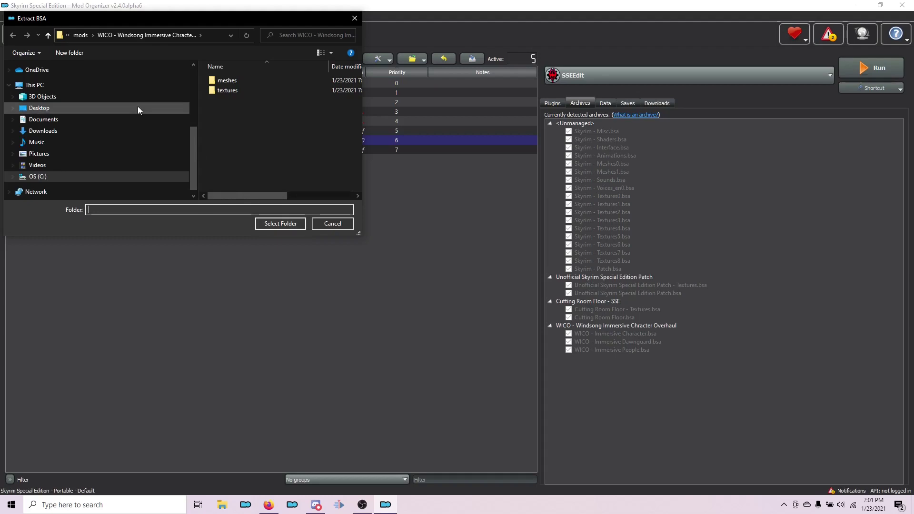
click(284, 224)
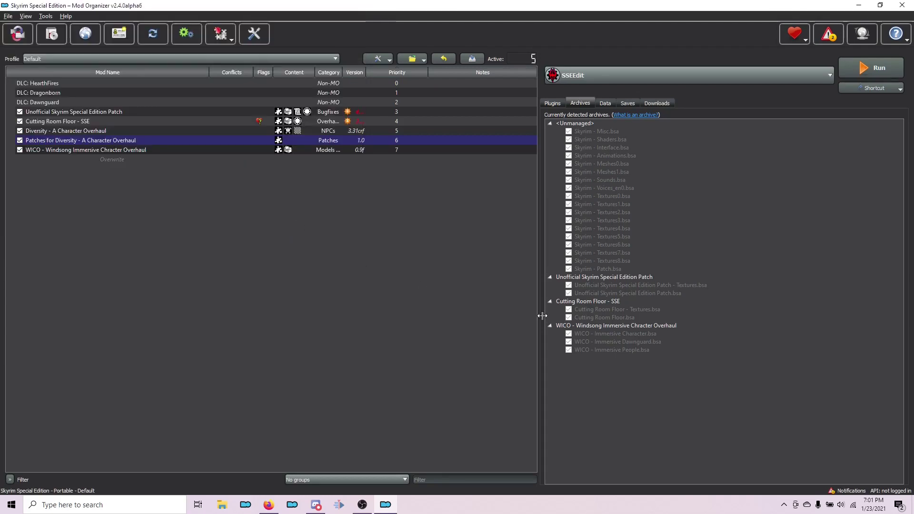
right_click(625, 351)
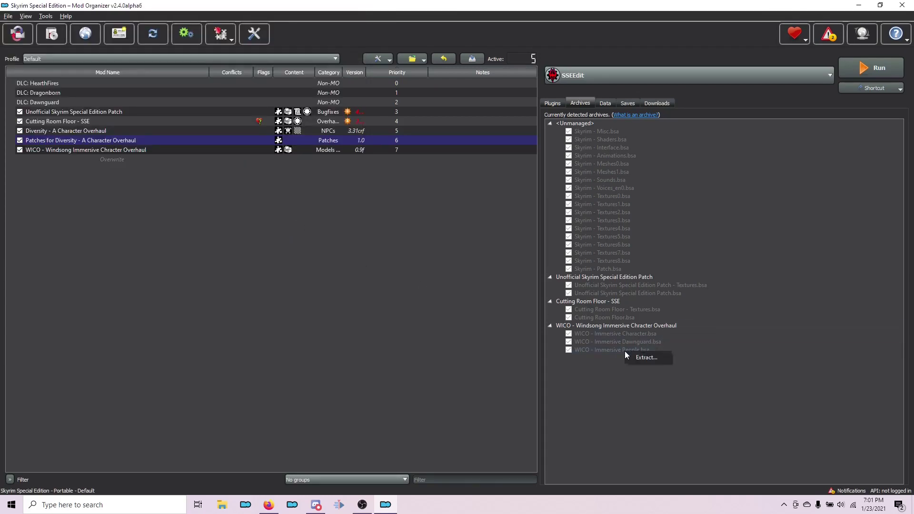
click(646, 357)
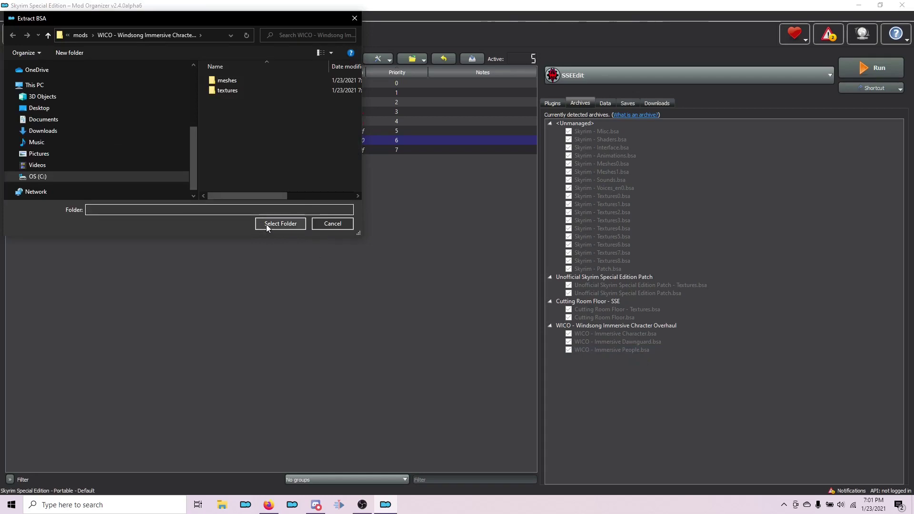
click(269, 227)
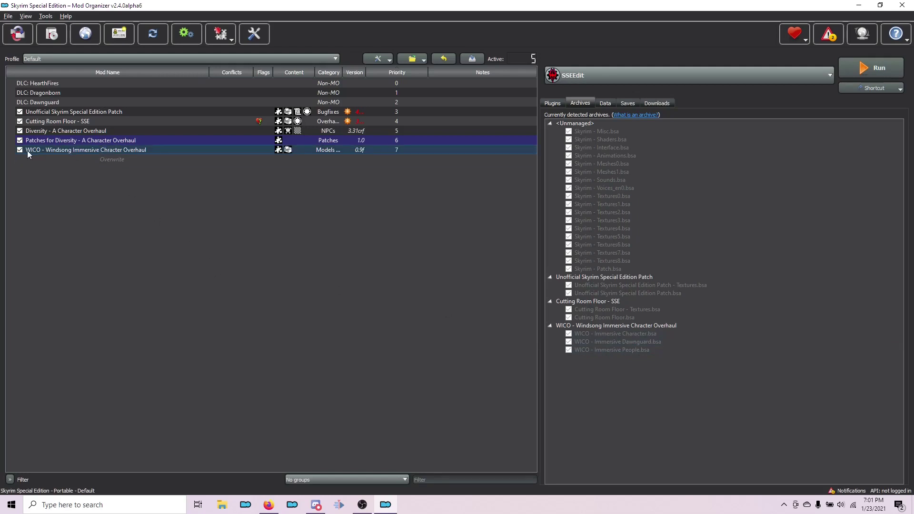
Delete the Immersive Character, Immersive Dawnguard and Immersive People .bsa and .bsl files from the WICO - Windsong Immersive Chracter Overhaul mod
double_click(81, 150)
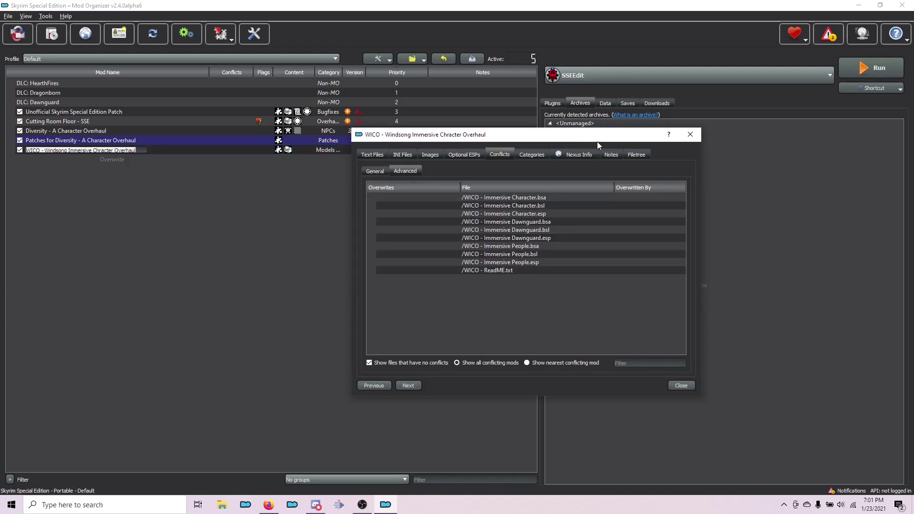
click(638, 155)
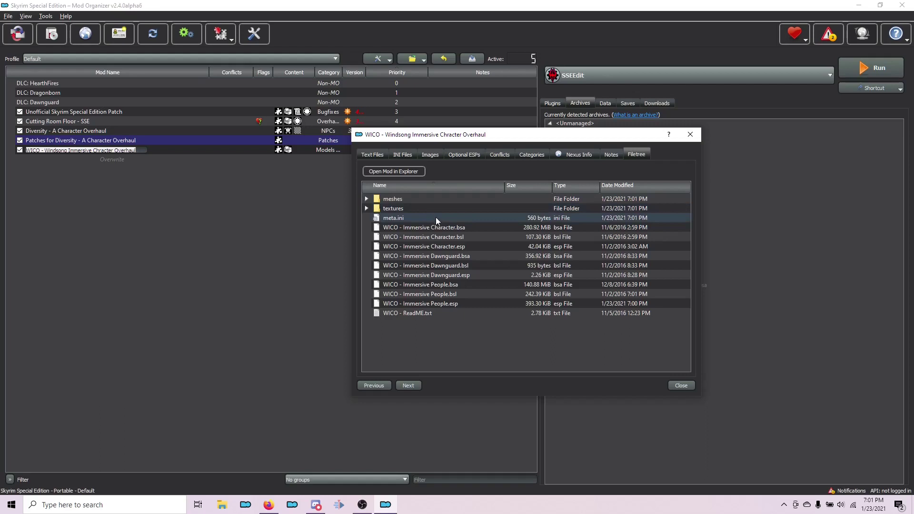
click(459, 227)
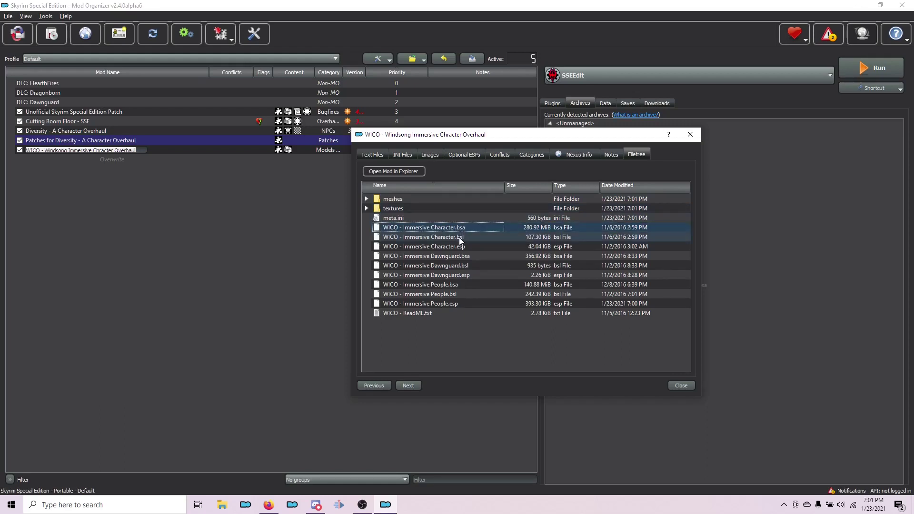
shift+click(461, 238)
ctrl+click(470, 257)
ctrl+click(470, 265)
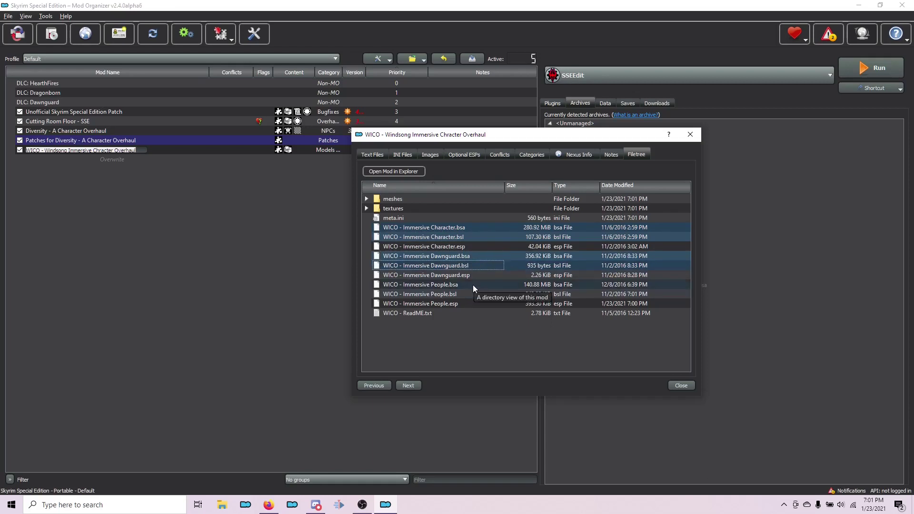
ctrl+click(473, 285)
ctrl+click(472, 294)
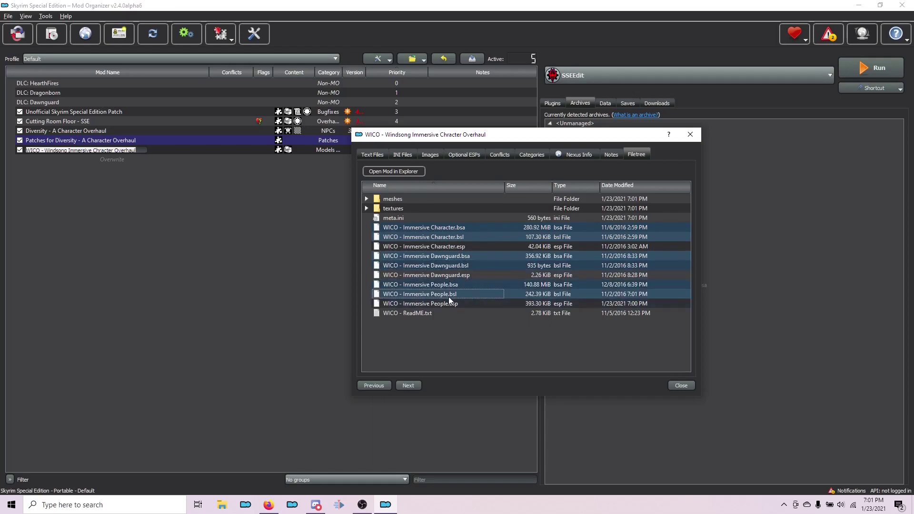
right_click(463, 228)
click(481, 265)
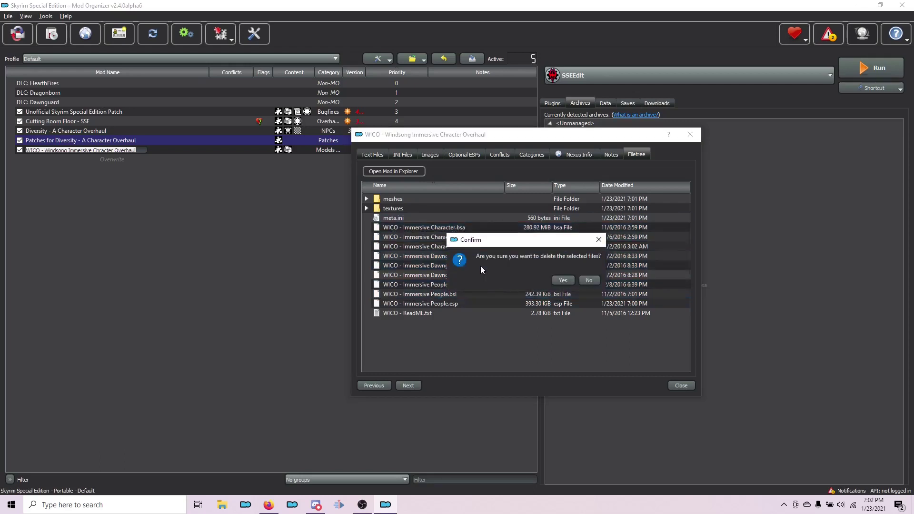
click(554, 283)
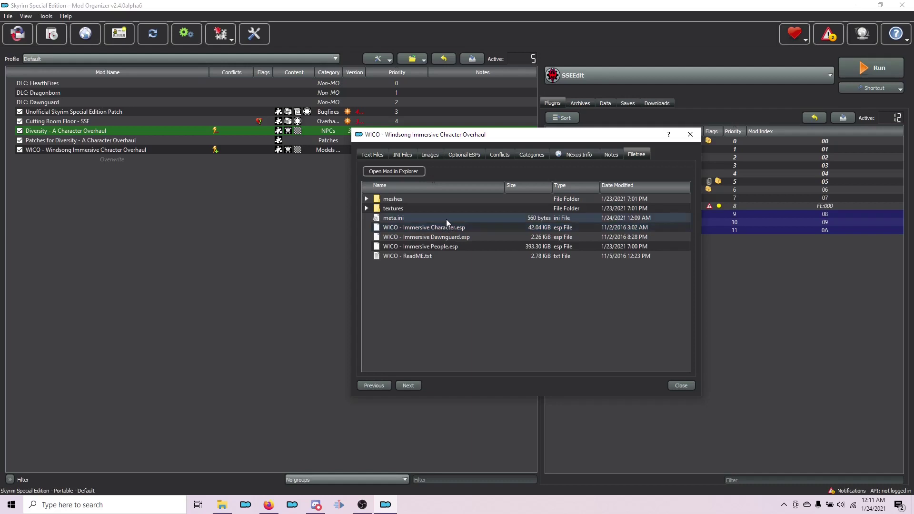
Hide the beastraces folder and femaleheadraces.tri in WICO's meshes/actors/character/character assets folder
click(367, 199)
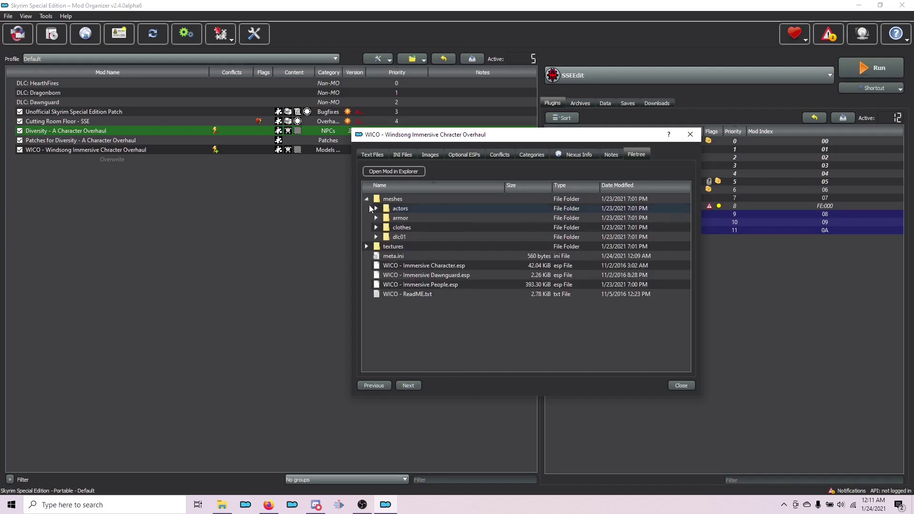
click(376, 208)
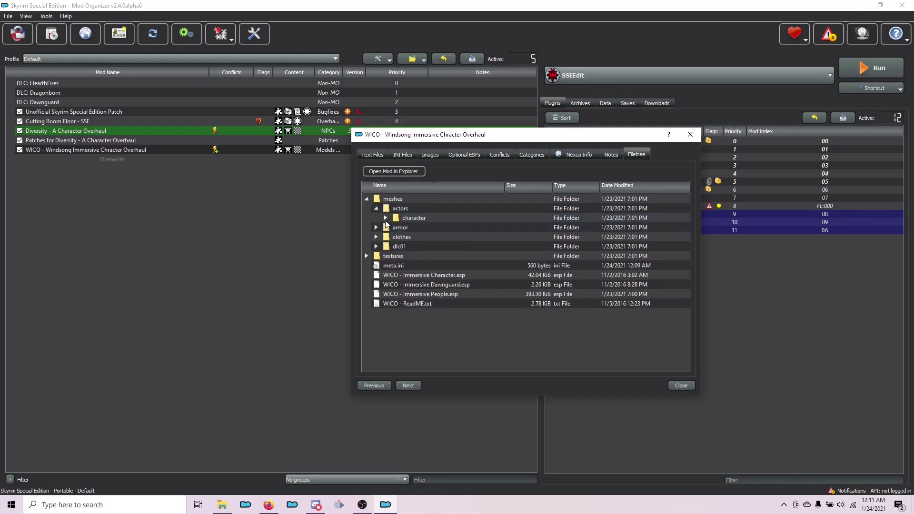
click(386, 218)
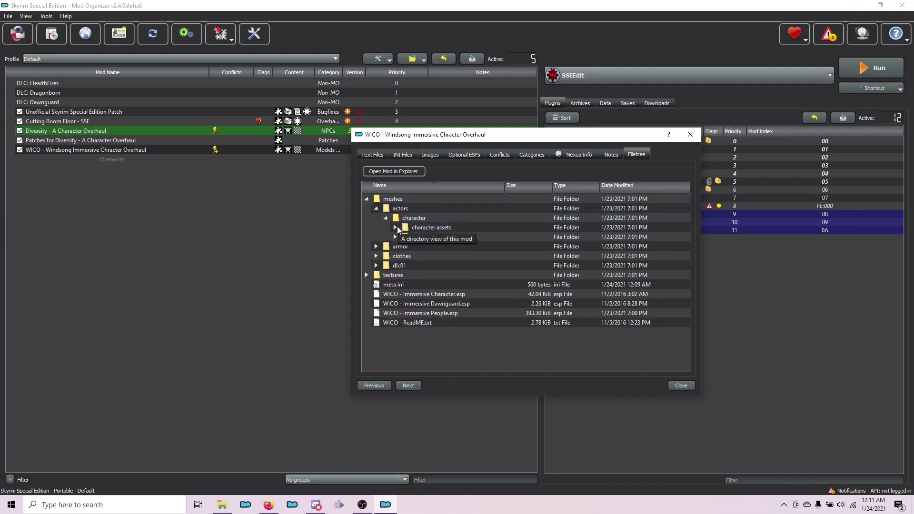
click(396, 227)
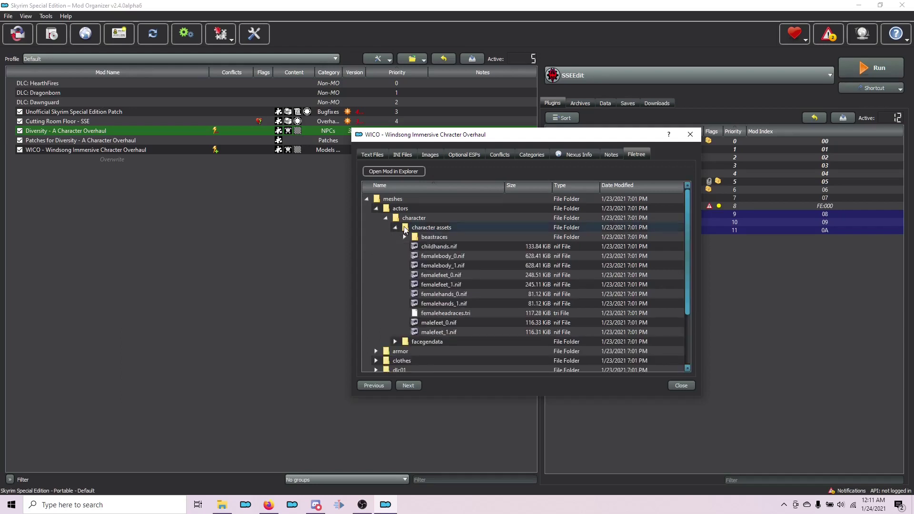
right_click(443, 235)
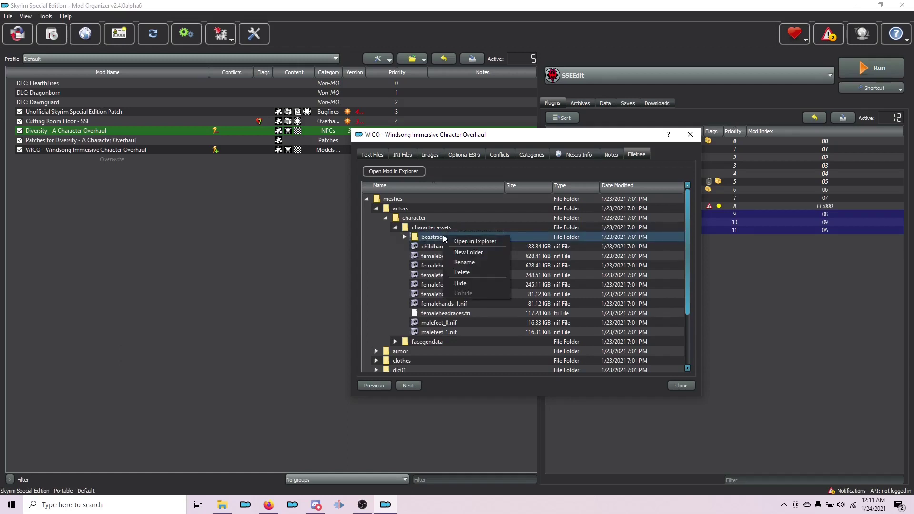
click(473, 284)
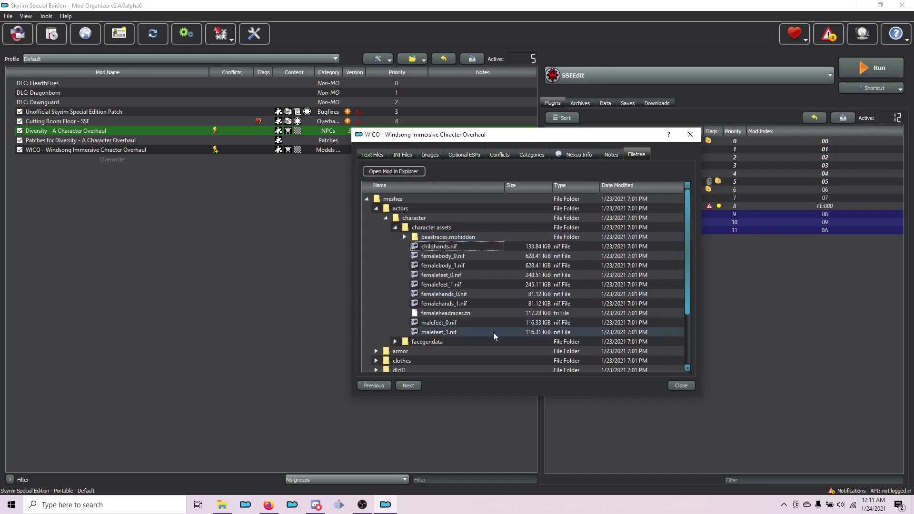
right_click(448, 314)
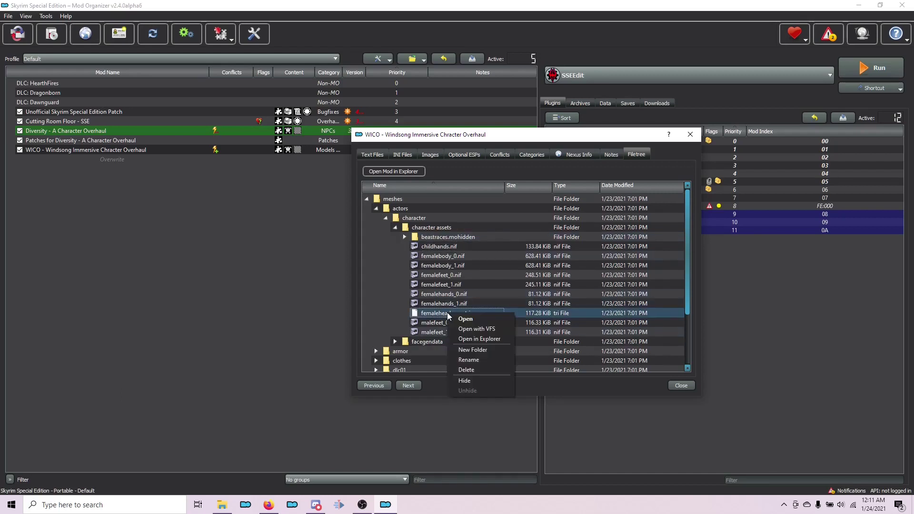
click(464, 381)
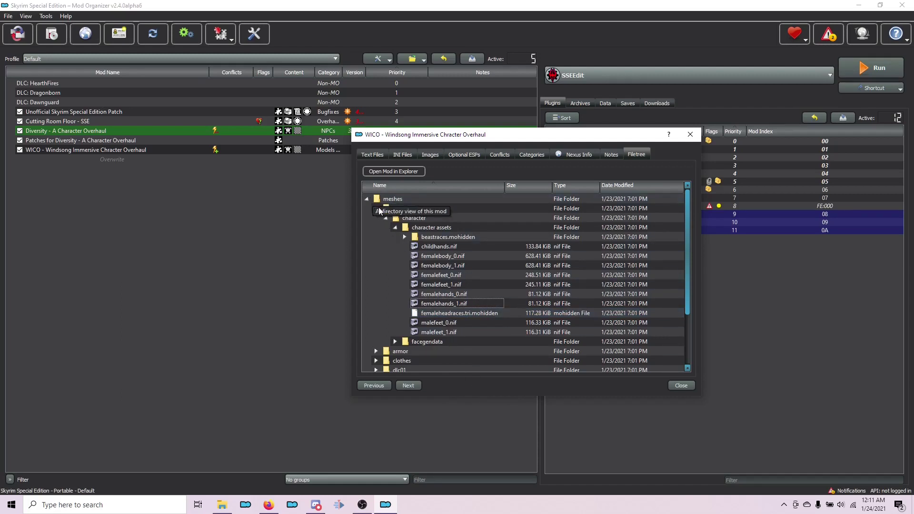
Hide the wico - immersive character folder under meshes/actors/character/facegendata/facegeom, then collapse the meshes folder
click(395, 227)
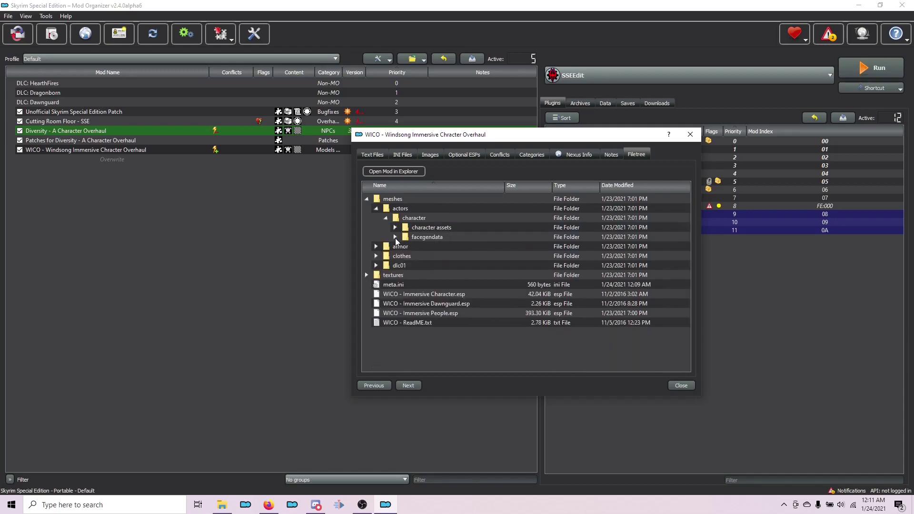
click(395, 237)
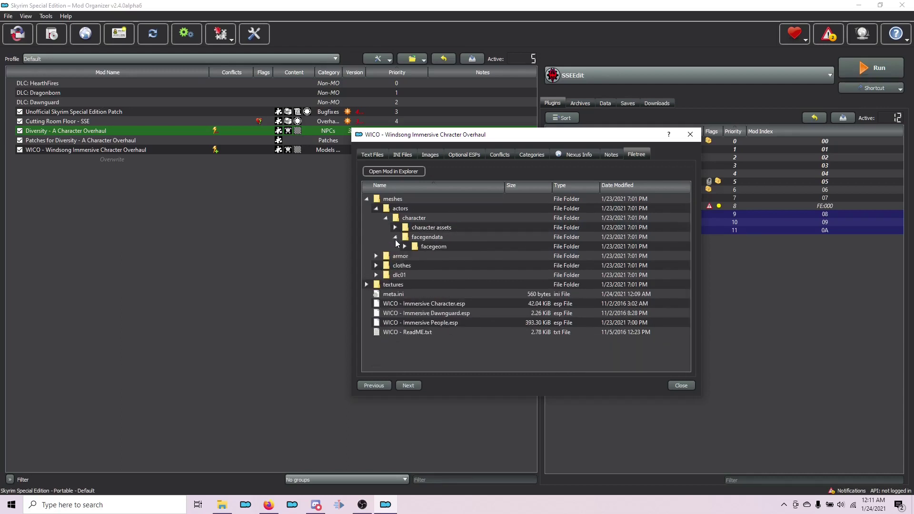
click(405, 247)
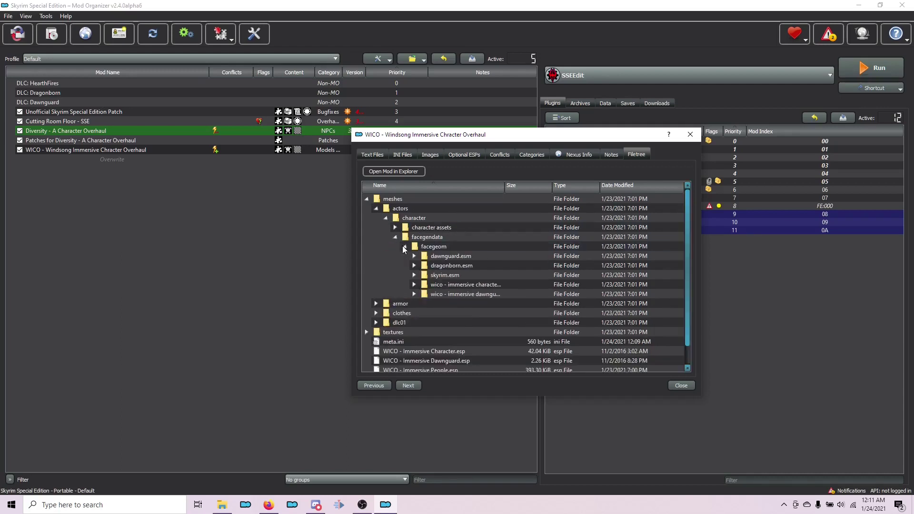
right_click(471, 283)
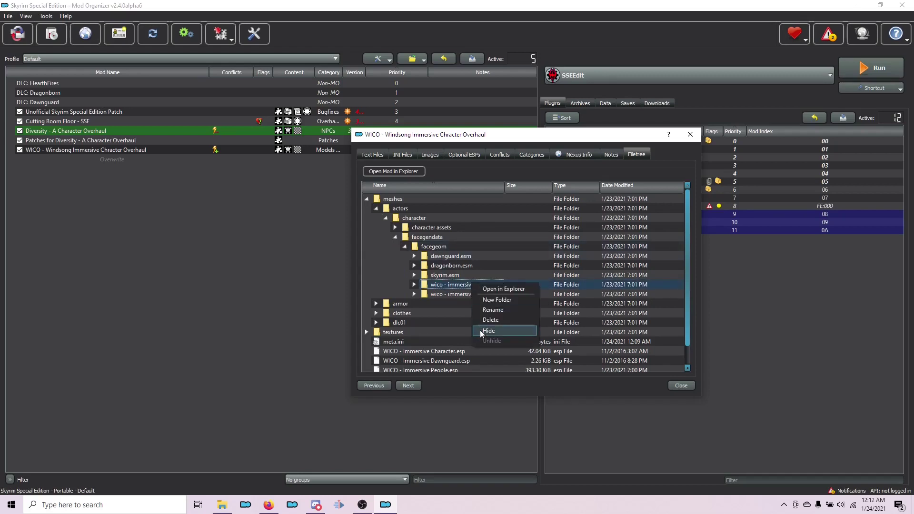
click(480, 330)
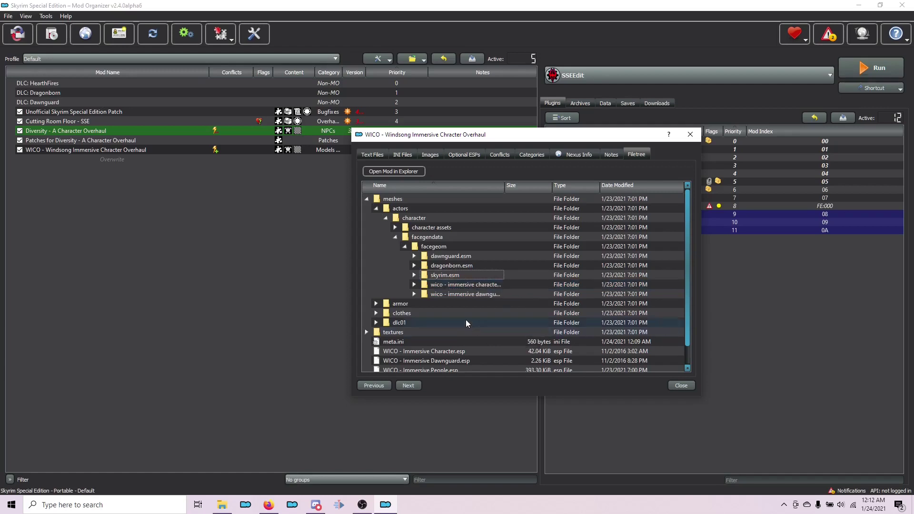
click(368, 199)
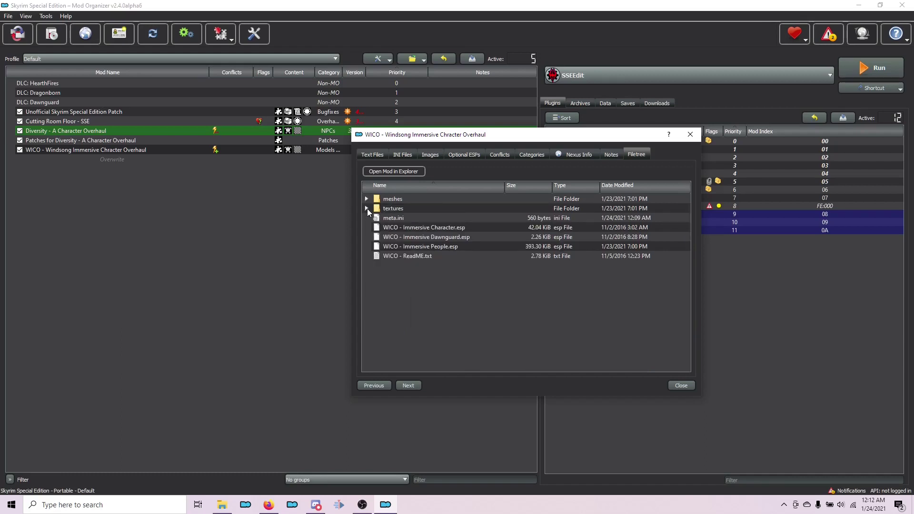
Hide the wico - immersive character folder under textures/actors/character/facegendata/facetint
click(367, 209)
click(376, 218)
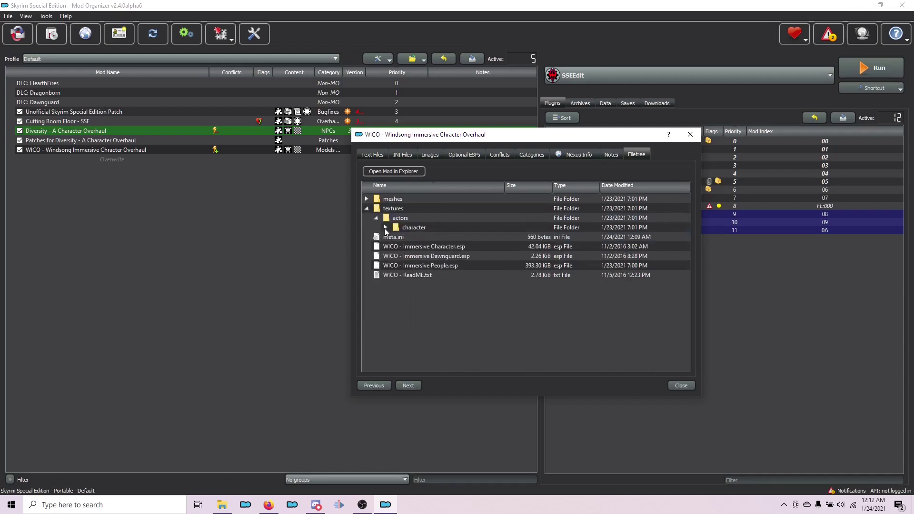
click(385, 227)
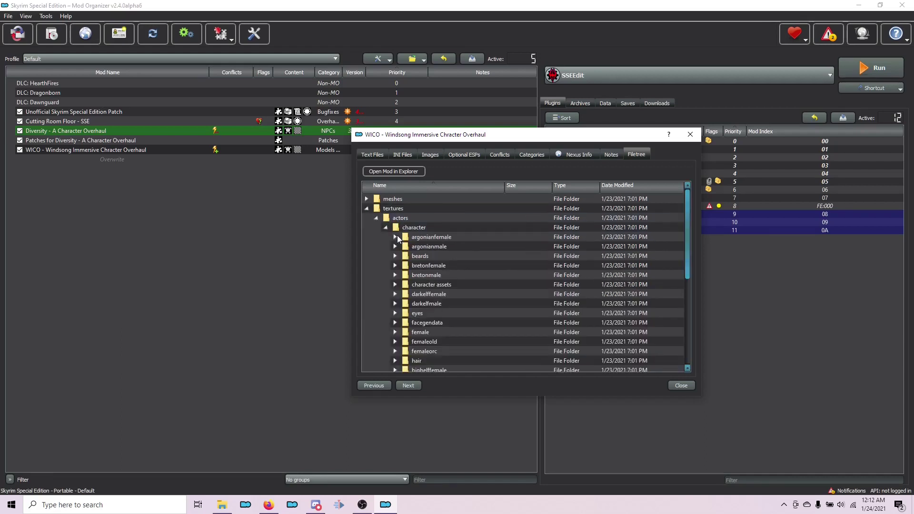
click(395, 323)
click(405, 333)
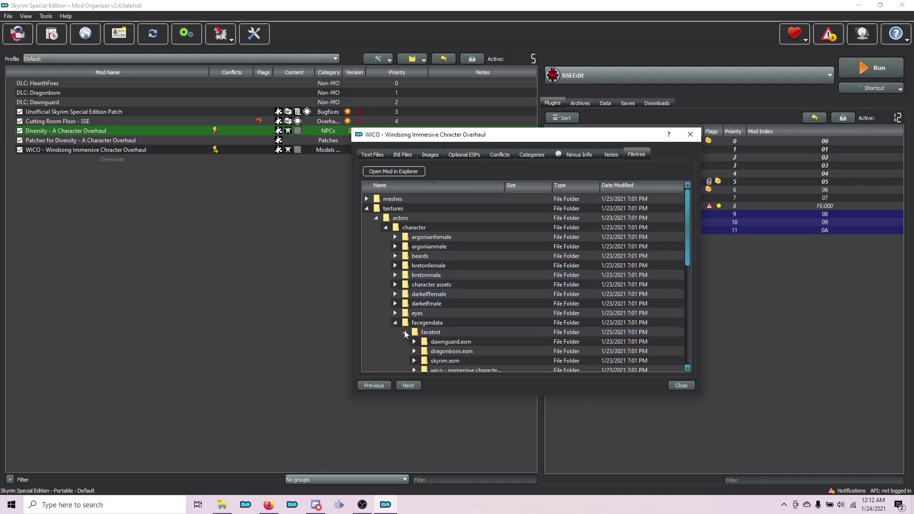
scroll(470, 307, down, 3)
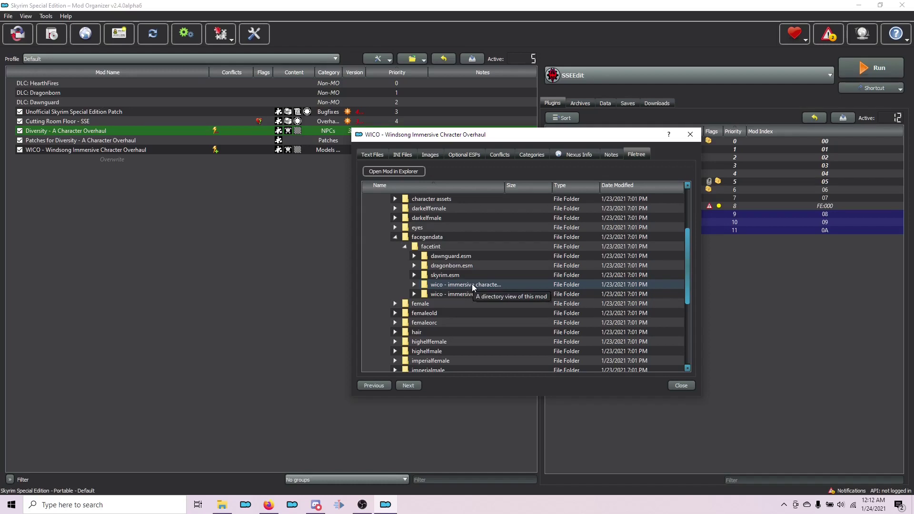
right_click(472, 285)
click(498, 333)
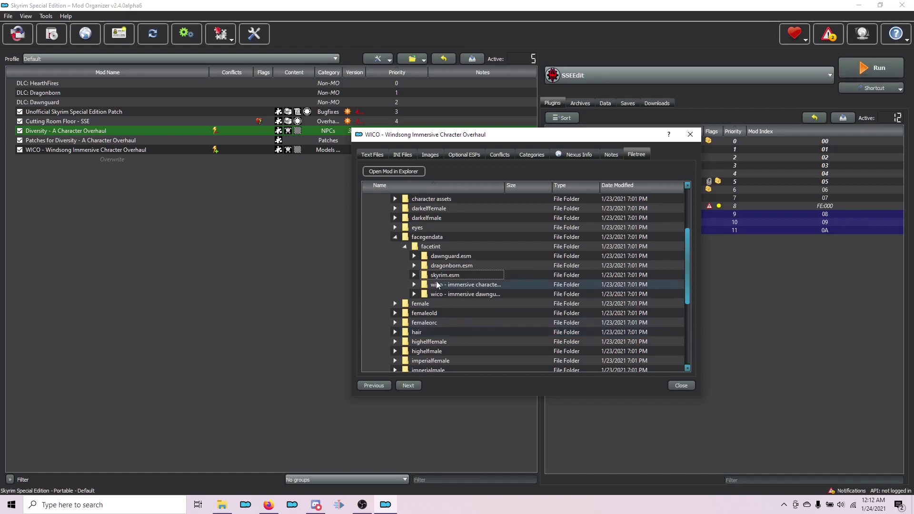
scroll(435, 278, up, 3)
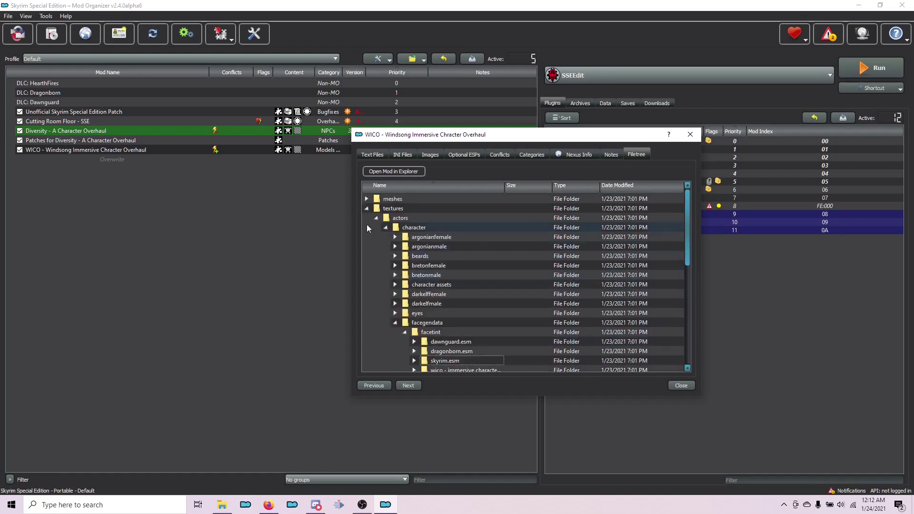
Rename the wico - immersive dawnguard.esp folder under meshes/actors/character/facegendata/facegeom as NPC Retexture Merge SSE, then collapse the meshes folder
click(366, 198)
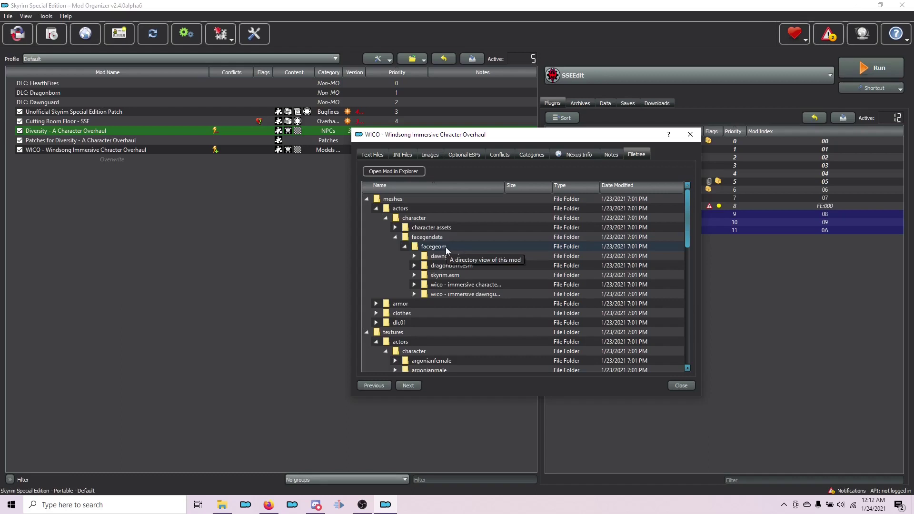
click(473, 296)
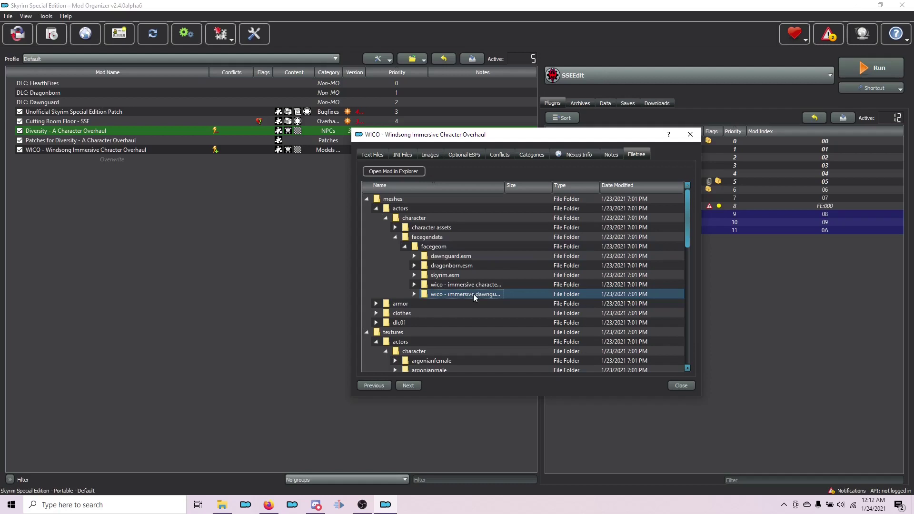
right_click(473, 295)
click(490, 322)
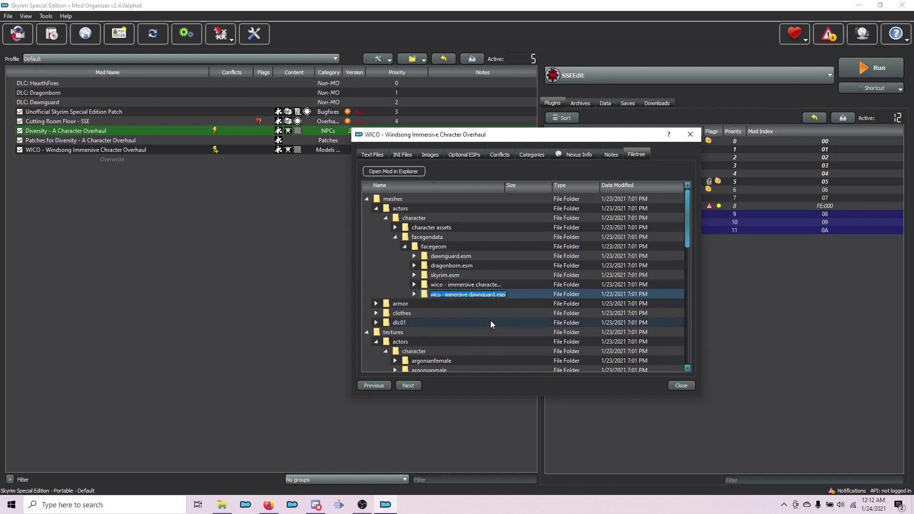
text(NPC R)
text(etex)
key(BackSpace)
text(text)
key(Return)
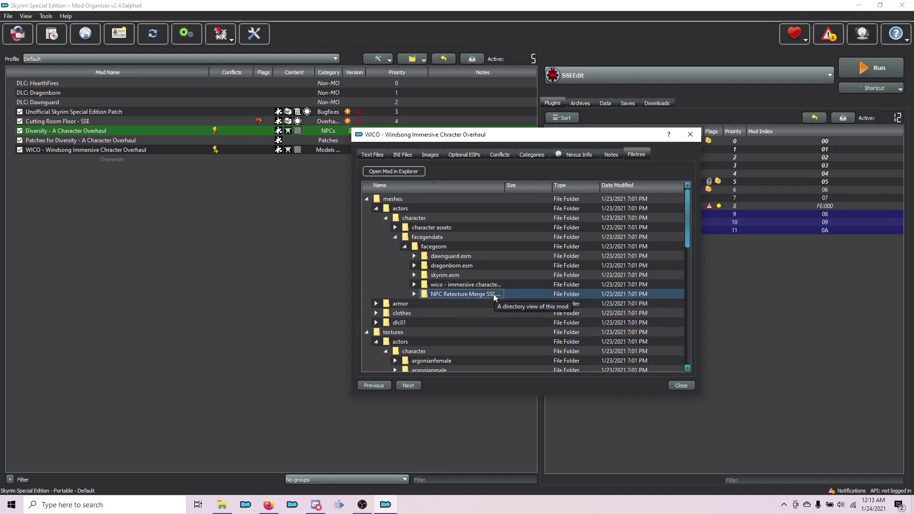
click(367, 198)
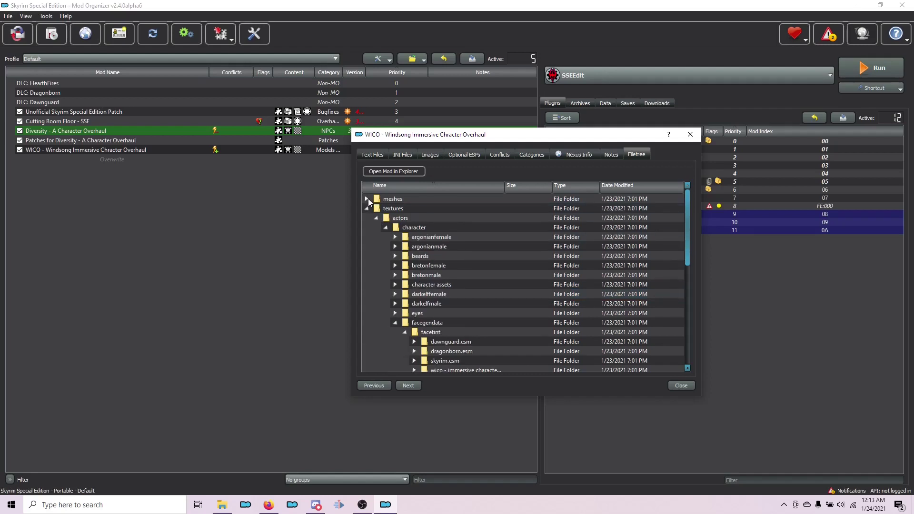
Rename the wico - immersive dawnguard.esp folder under textures facegendata/facetint as NPC Retexture Merge SSE, then close the WICO mod's details
scroll(473, 239, down, 2)
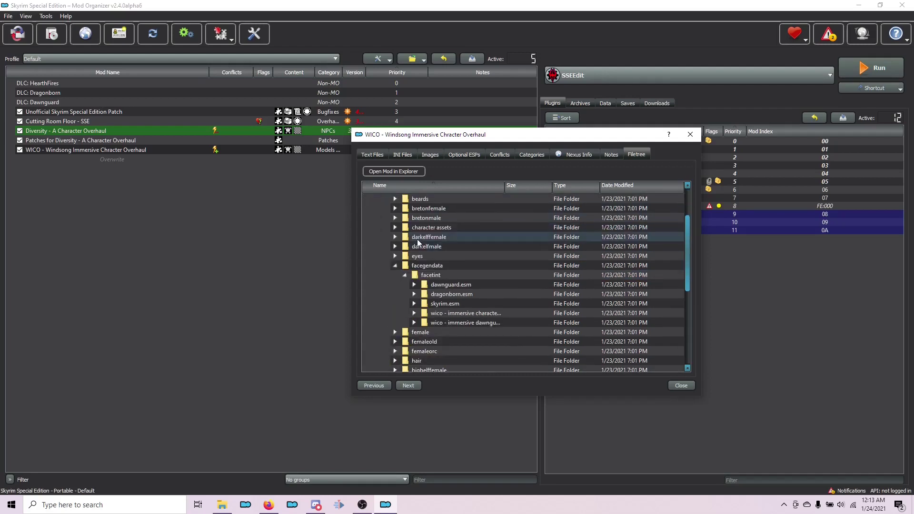
right_click(459, 323)
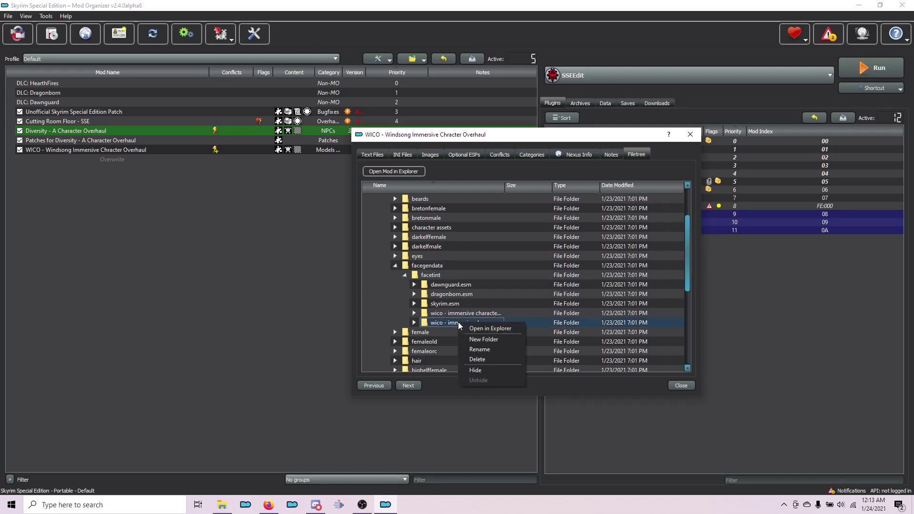
click(474, 351)
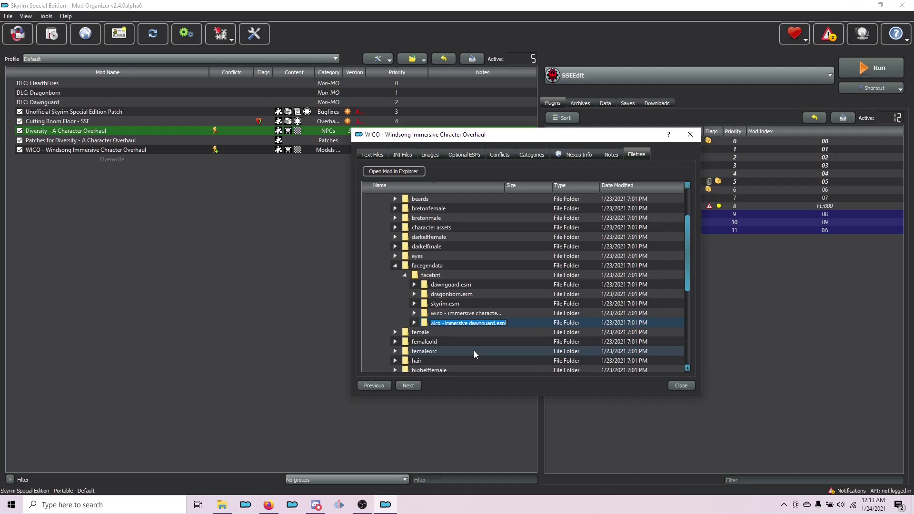
text(NPC Retexture Merge SSE)
key(Return)
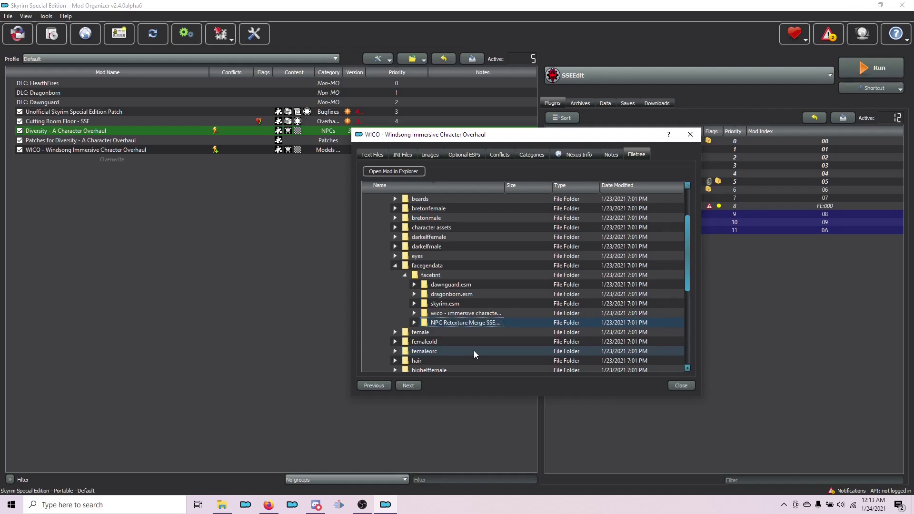
scroll(451, 281, up, 2)
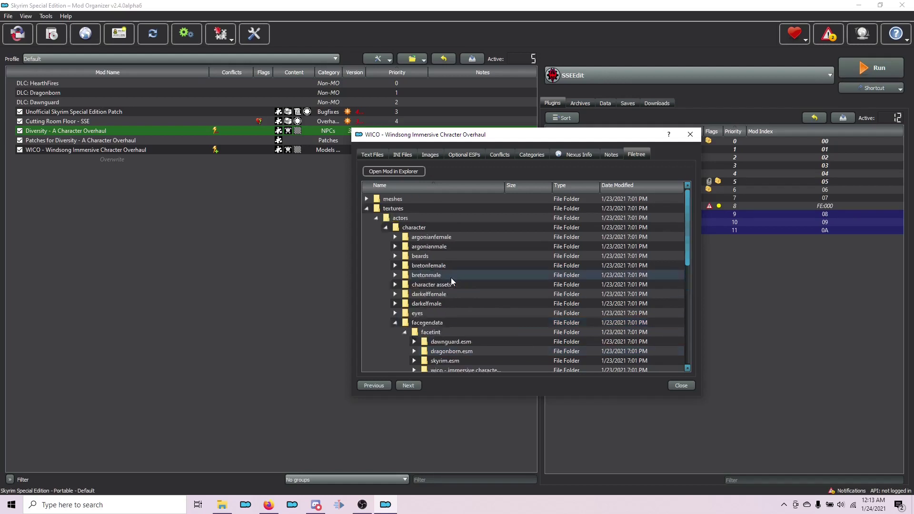
click(367, 208)
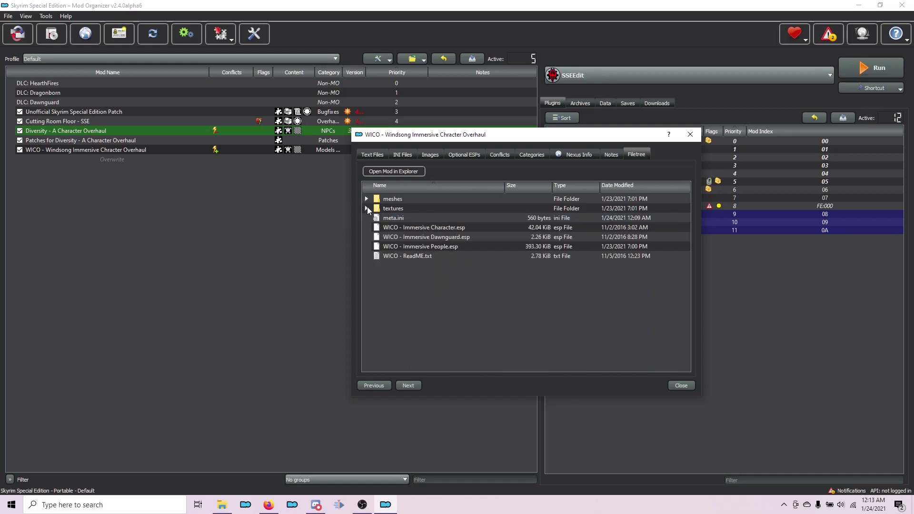
click(690, 134)
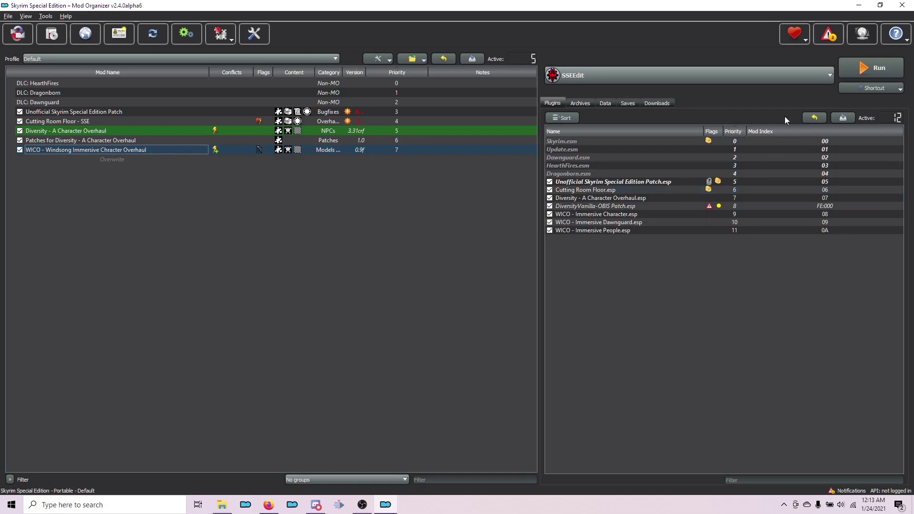
Filter the downloads by "northbo", install Northbourne NPCs of Falkreath Hold under its default name and enable it in the mod list
click(659, 103)
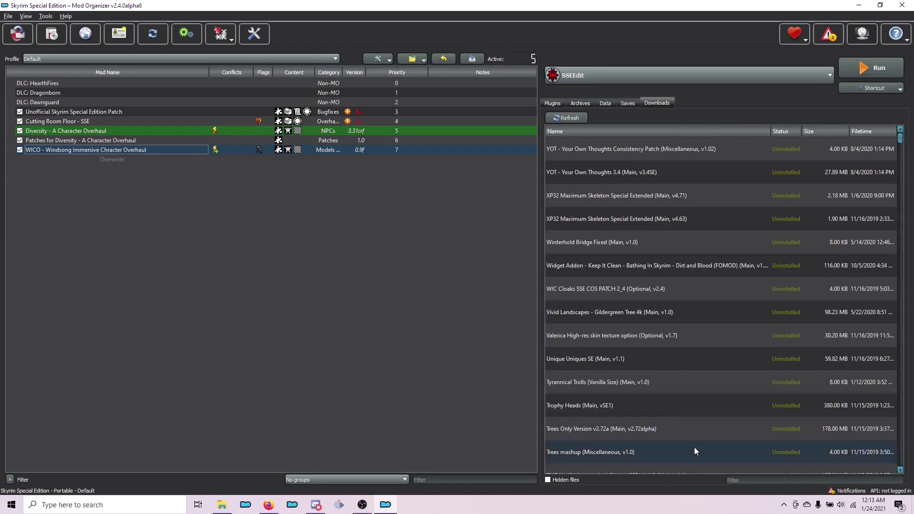
click(743, 480)
text(no)
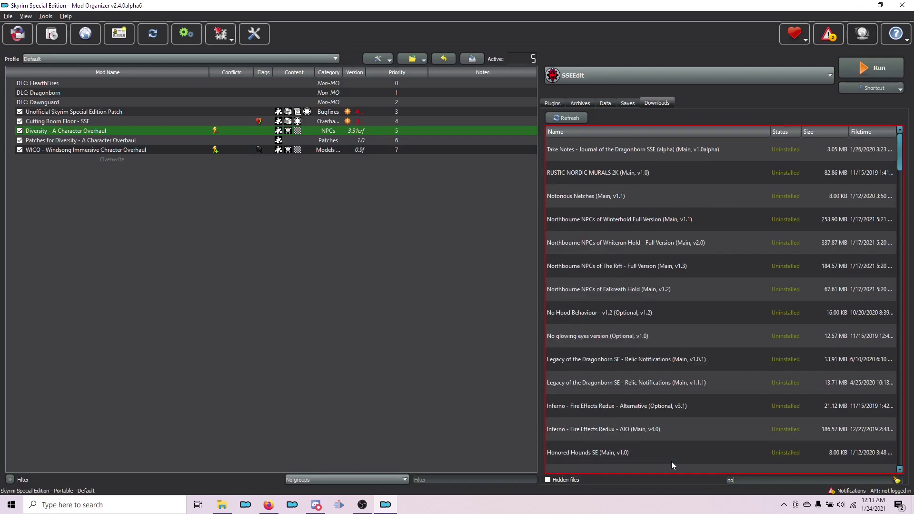
text(rthbor)
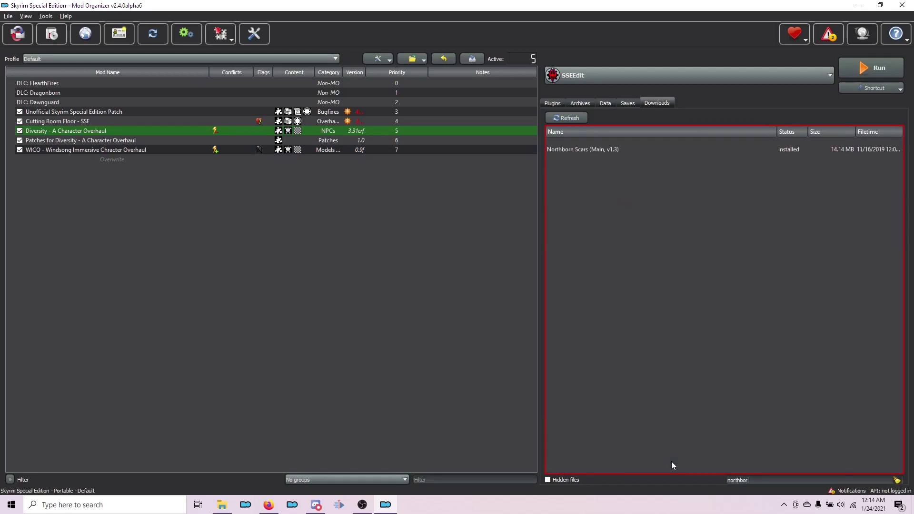
key(BackSpace)
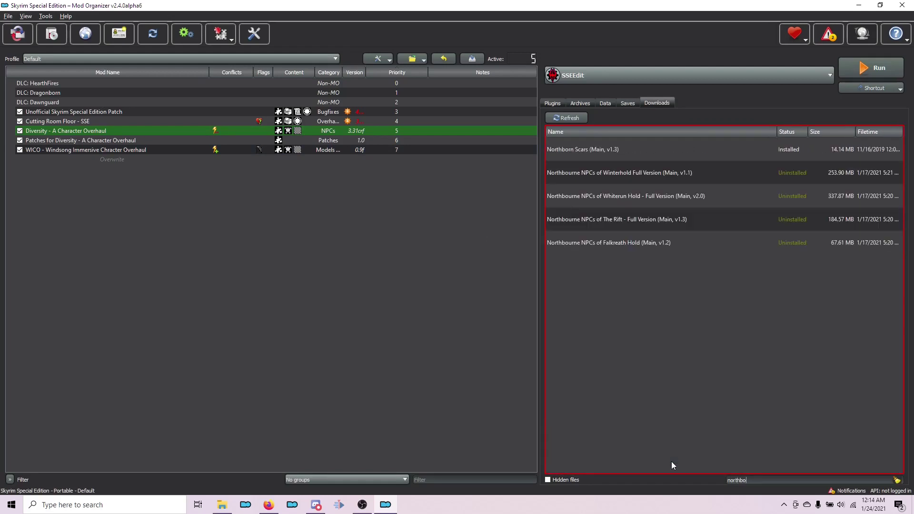
double_click(566, 245)
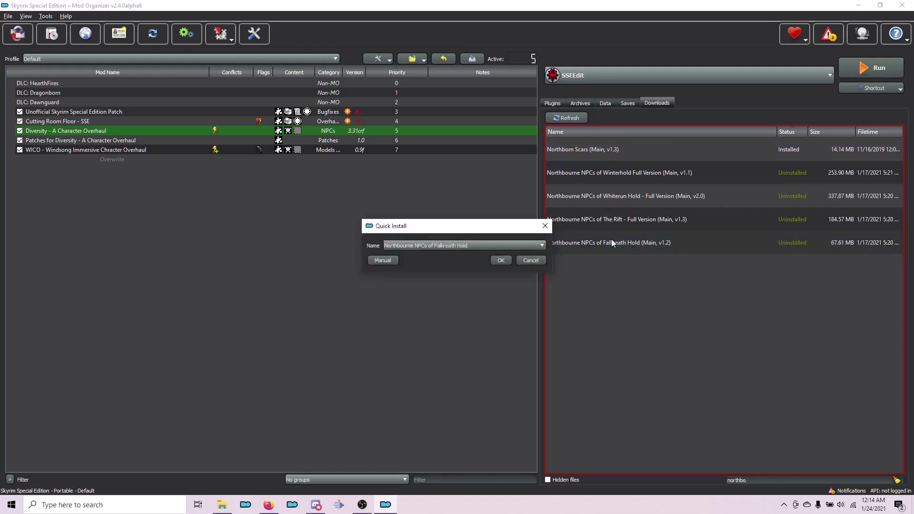
click(496, 260)
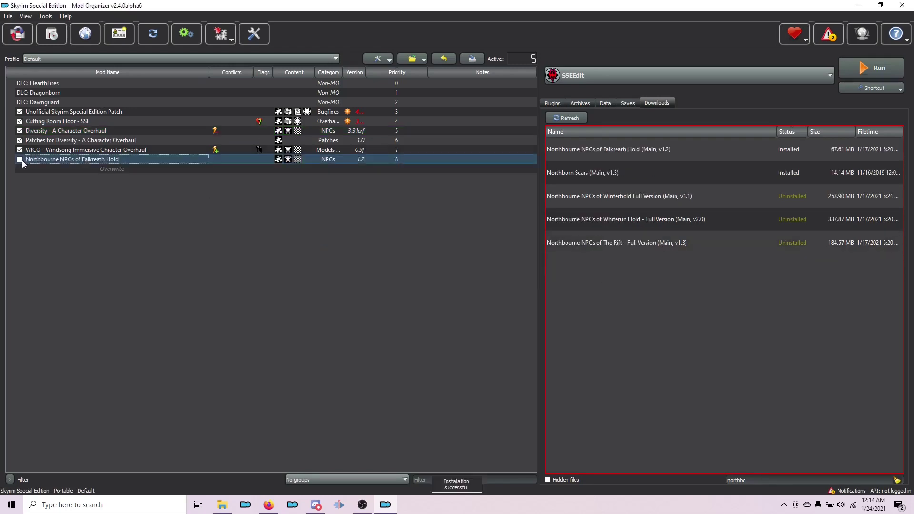
click(20, 160)
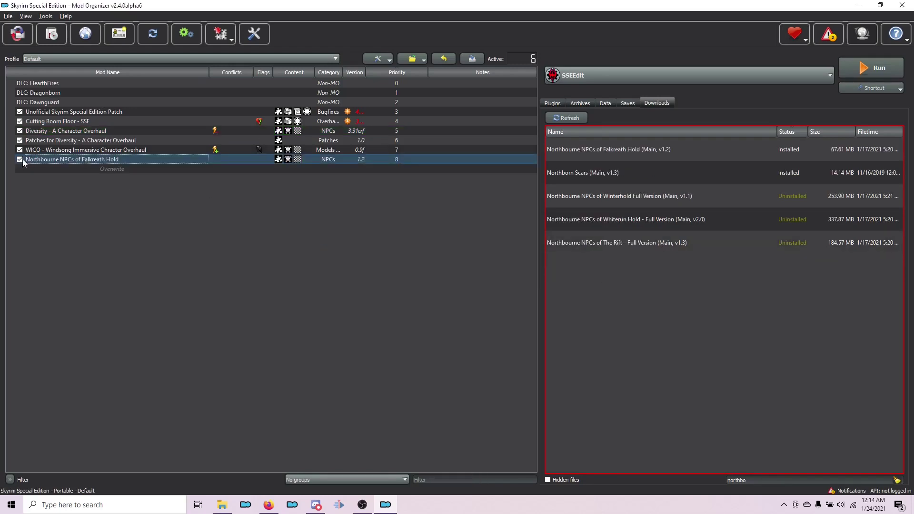
Filter the Northbourne NPCs of Falkreath Hold conflicts by 1364d and hide its facetint 0001364d.dds and facegeom 0001364d.nif files
double_click(61, 160)
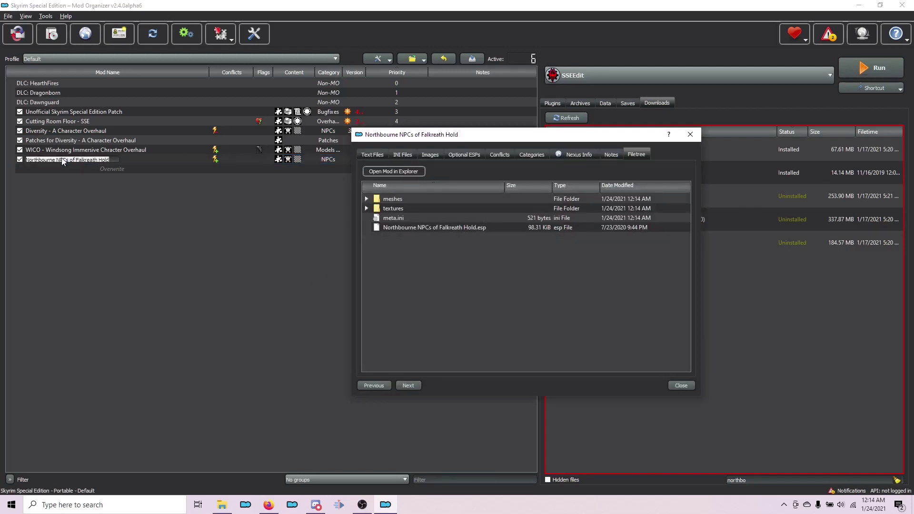
click(508, 156)
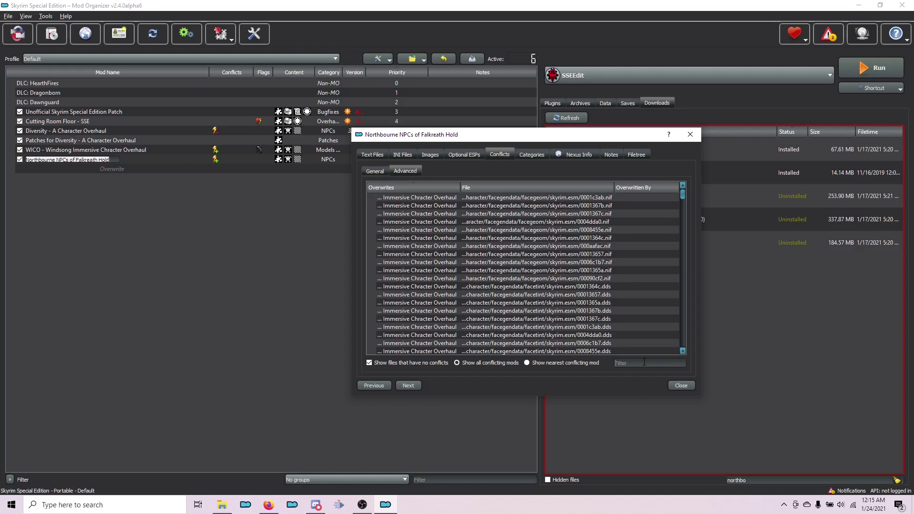
click(644, 363)
text(136)
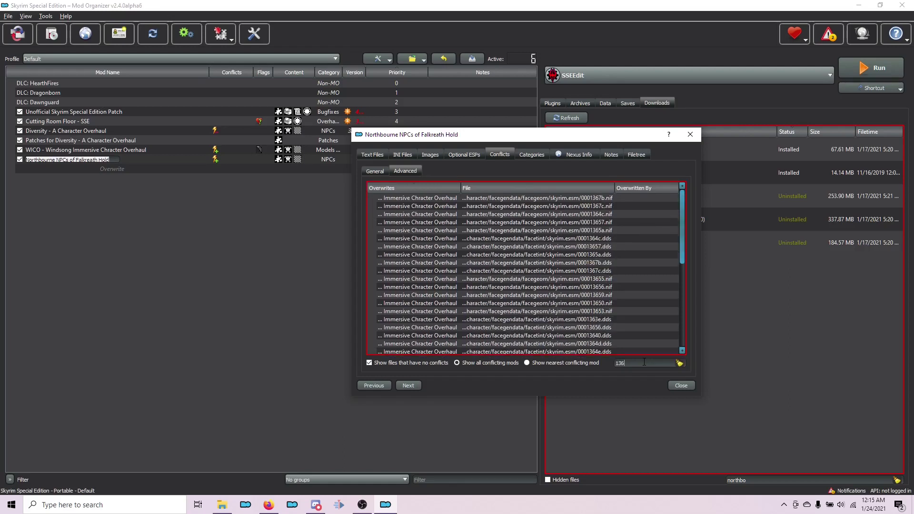
text(4d)
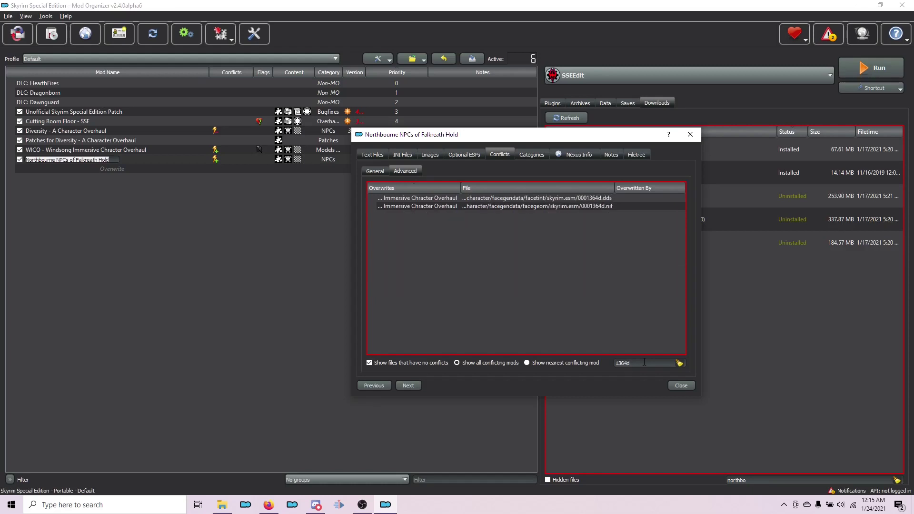
click(545, 208)
shift+click(546, 199)
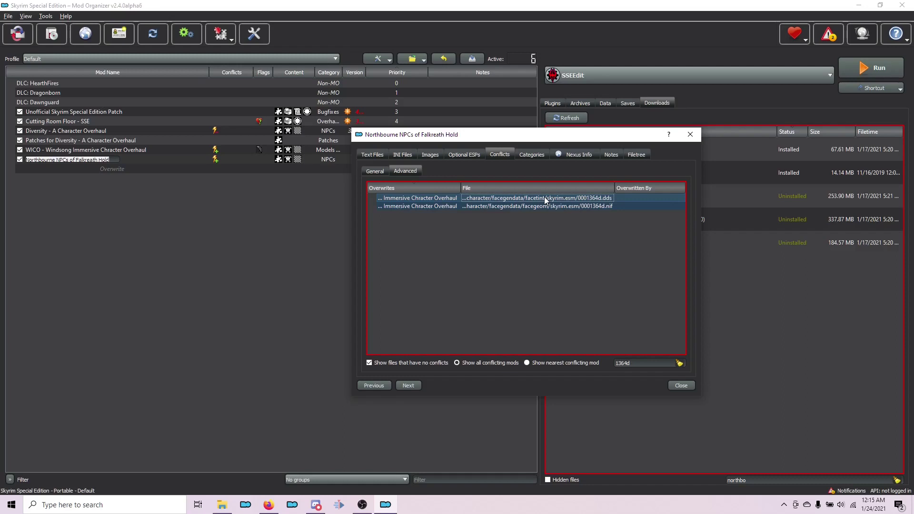
right_click(545, 200)
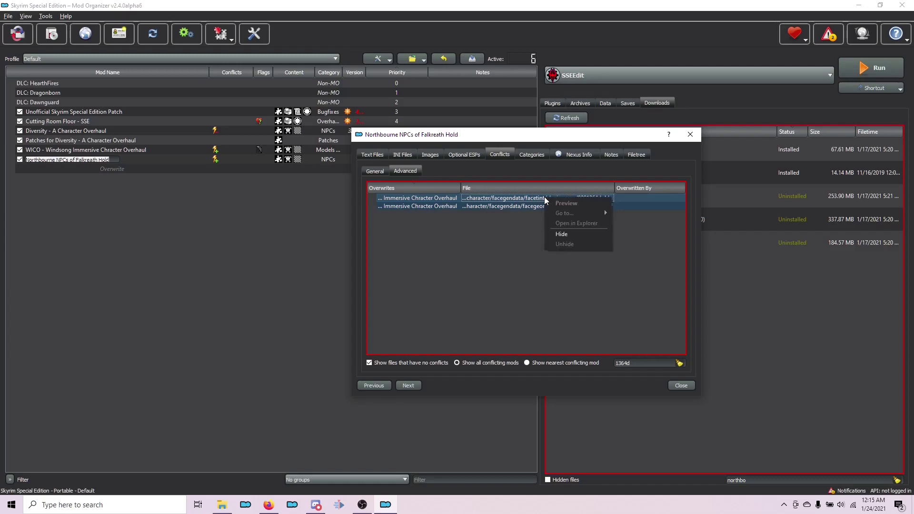
click(564, 234)
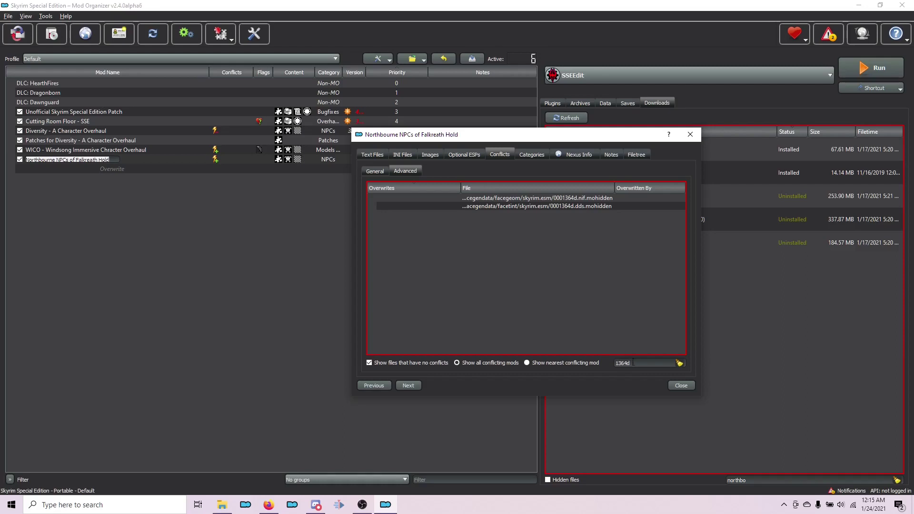
Filter the conflicts by aafa and hide the facegeom 000aafac.nif and facetint 000aafac.dds files
double_click(634, 363)
text(aafa)
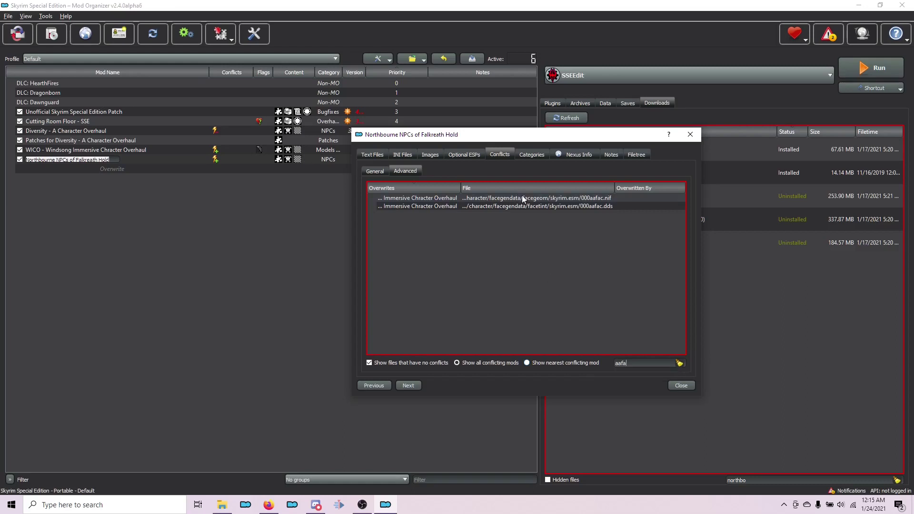
click(535, 199)
shift+click(539, 206)
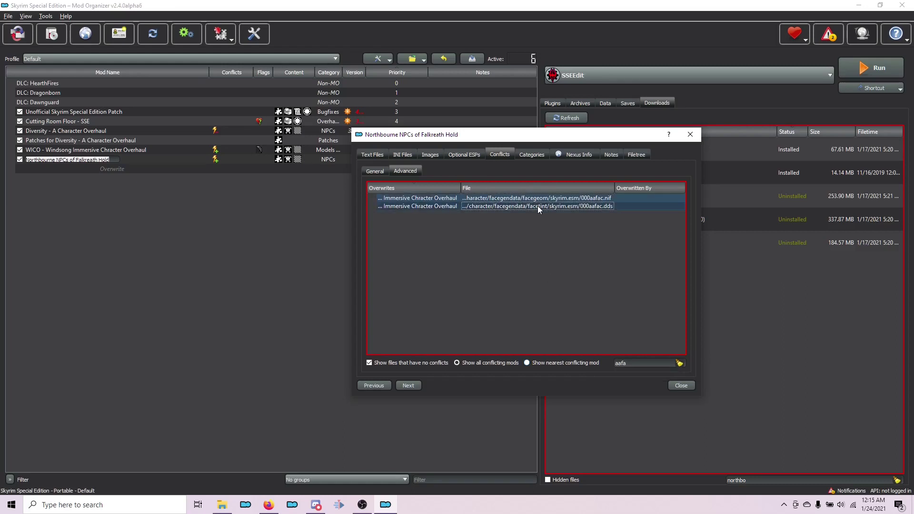
right_click(538, 206)
click(555, 243)
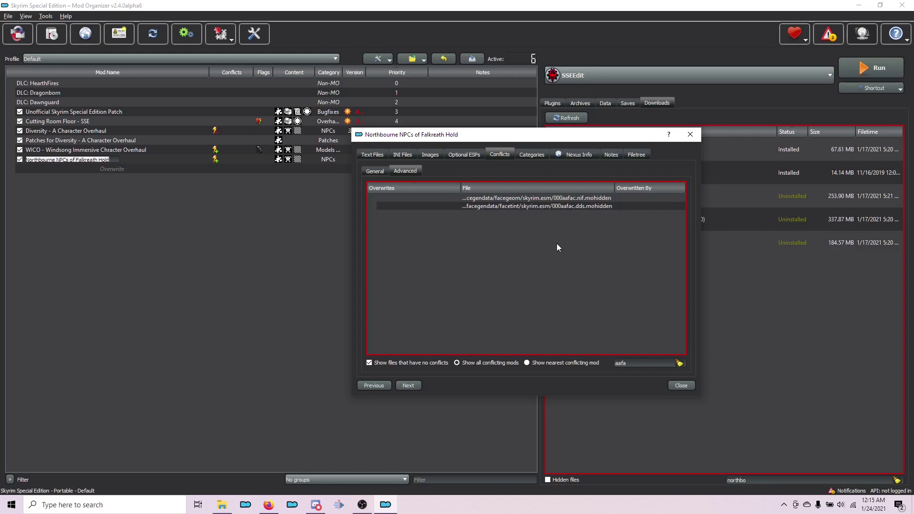
Close the mod details, filter the downloads by "metal", install Metalsabers Beautiful Orcs of Skyrim under its default name and enable it
click(674, 389)
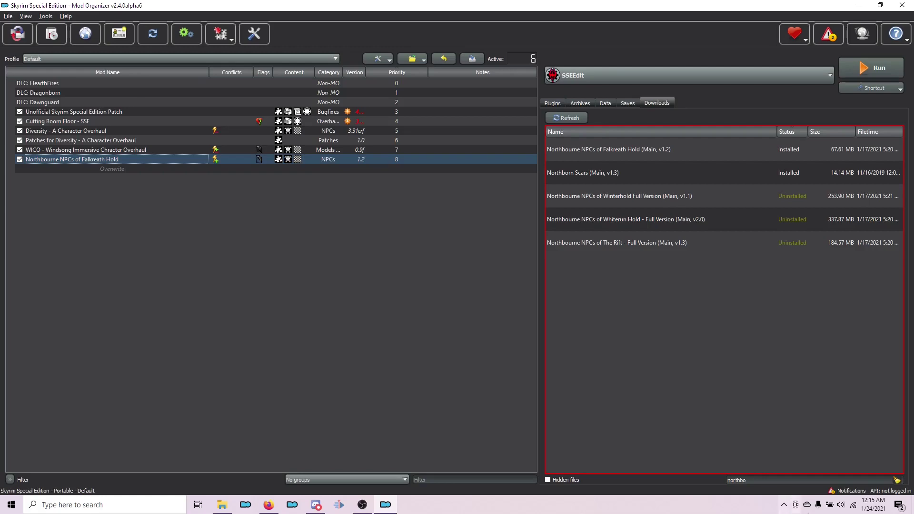
double_click(672, 484)
text(metal)
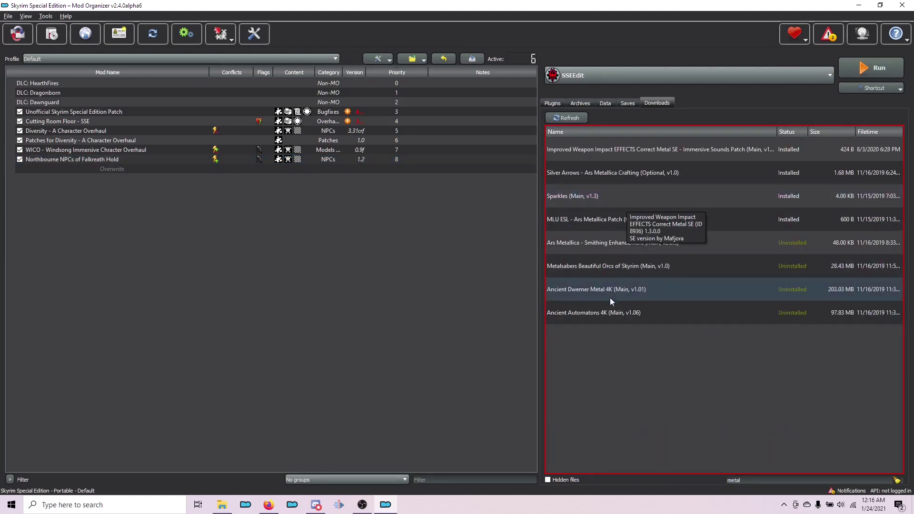
double_click(594, 266)
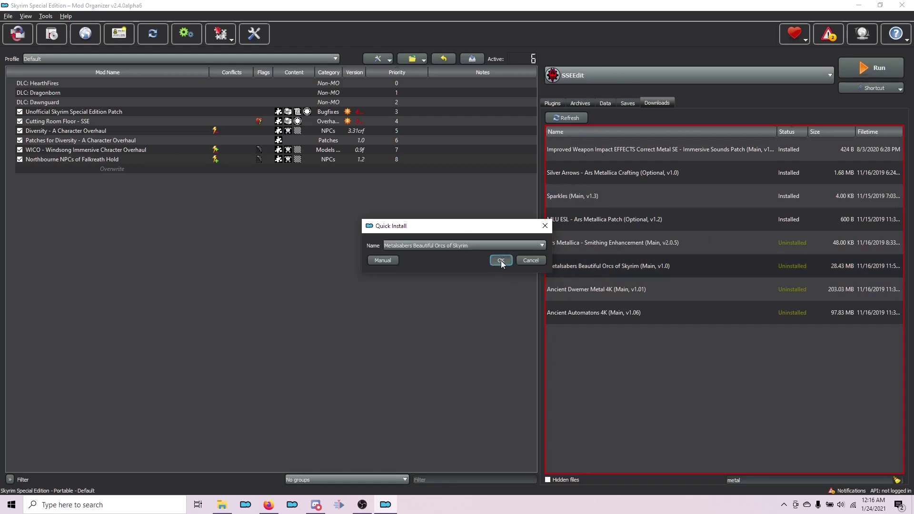
click(501, 261)
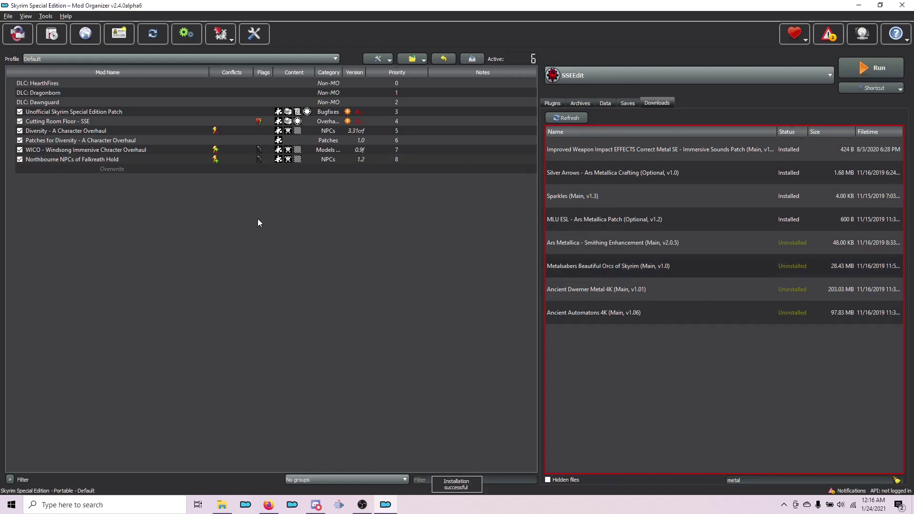
click(20, 168)
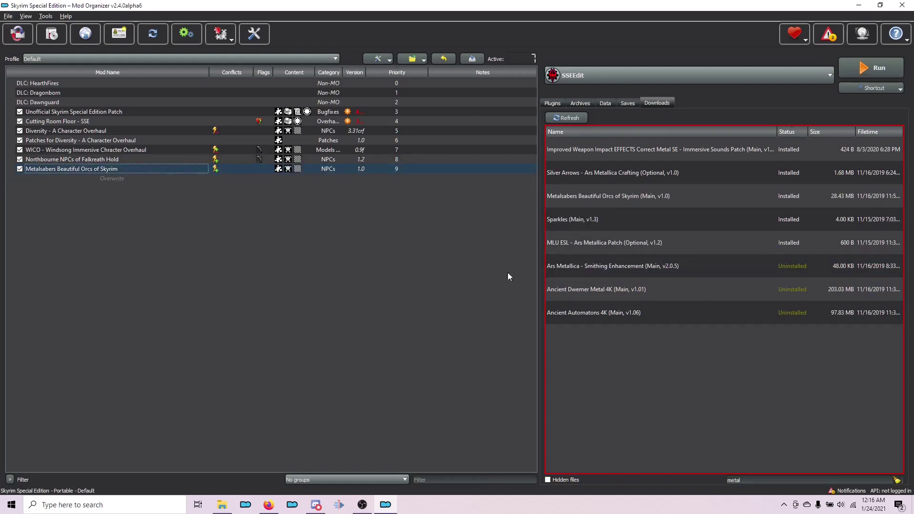
Filter the downloads by "northb", install Northbourne NPCs of the Rift under its default name and enable it in the mod list
double_click(797, 481)
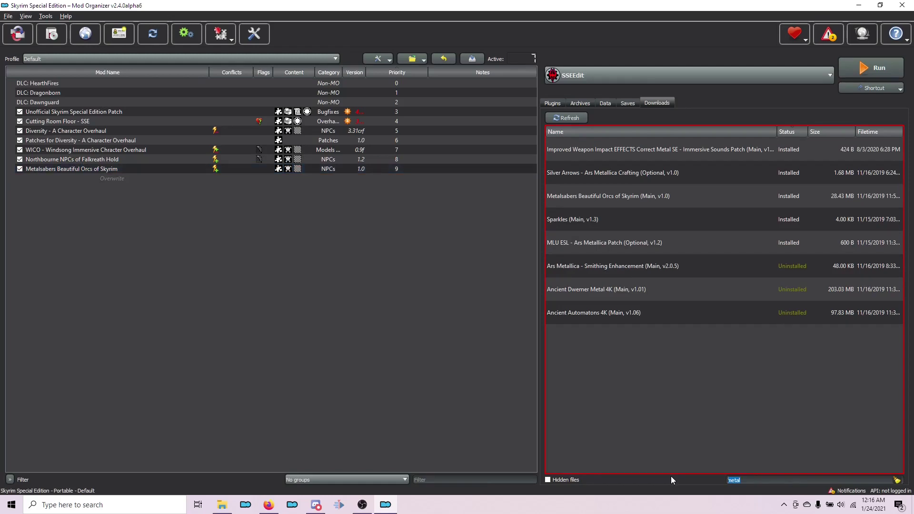
text(northb)
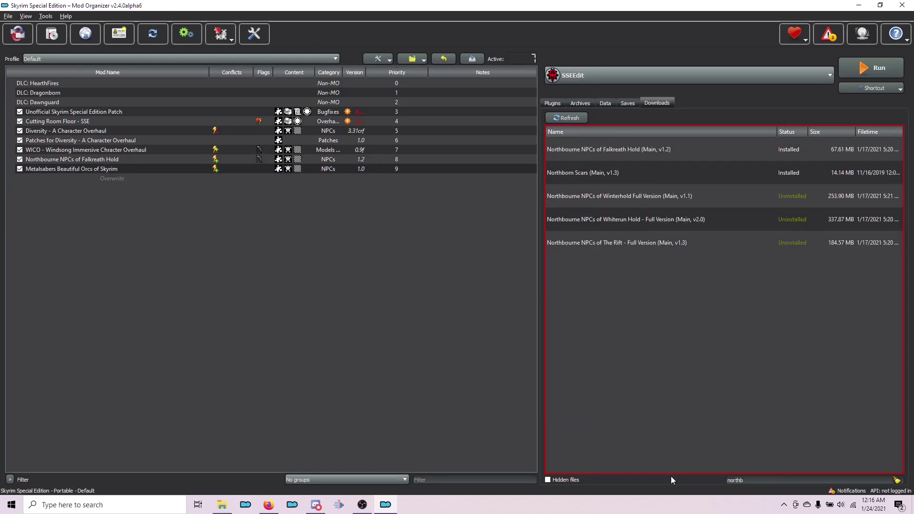
double_click(632, 246)
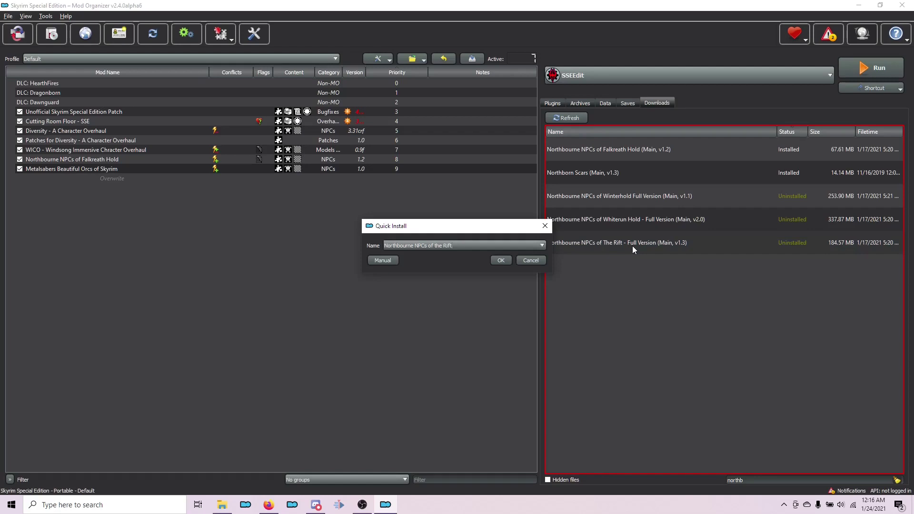
click(499, 259)
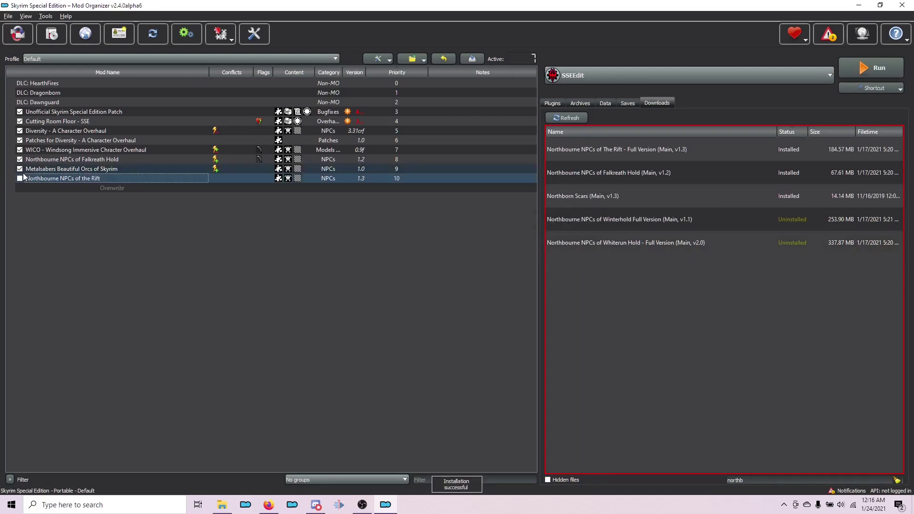
click(20, 178)
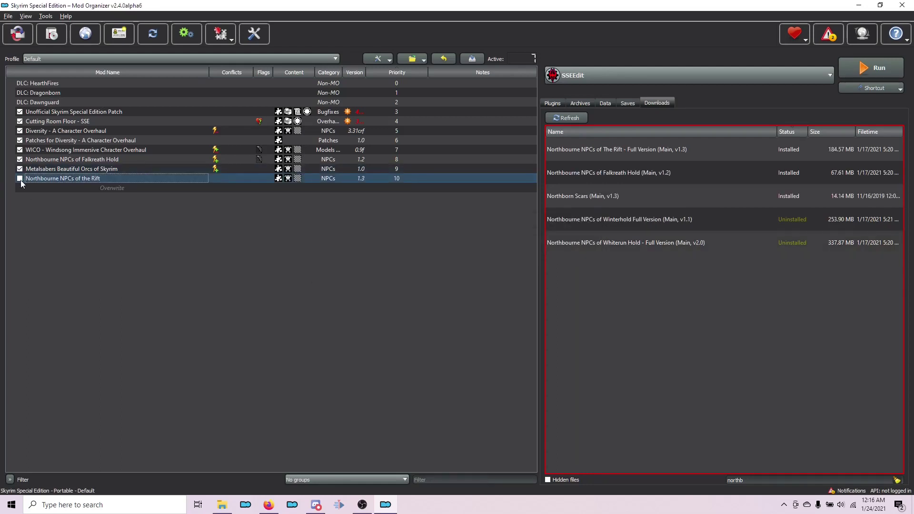
Filter the Northbourne NPCs of the Rift conflicts by 13353 and hide its FaceGeom 00013353.nif and FaceTint 00013353.dds files
double_click(66, 179)
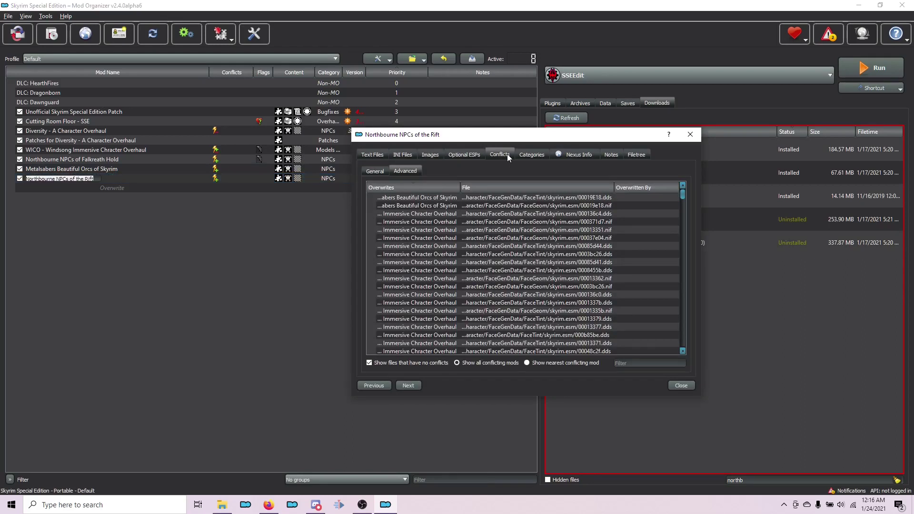
click(637, 363)
text(133)
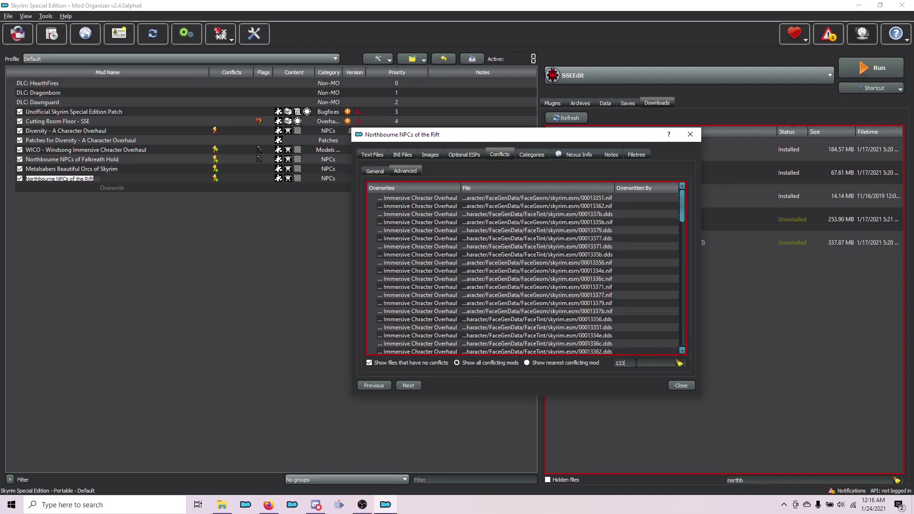
text(53)
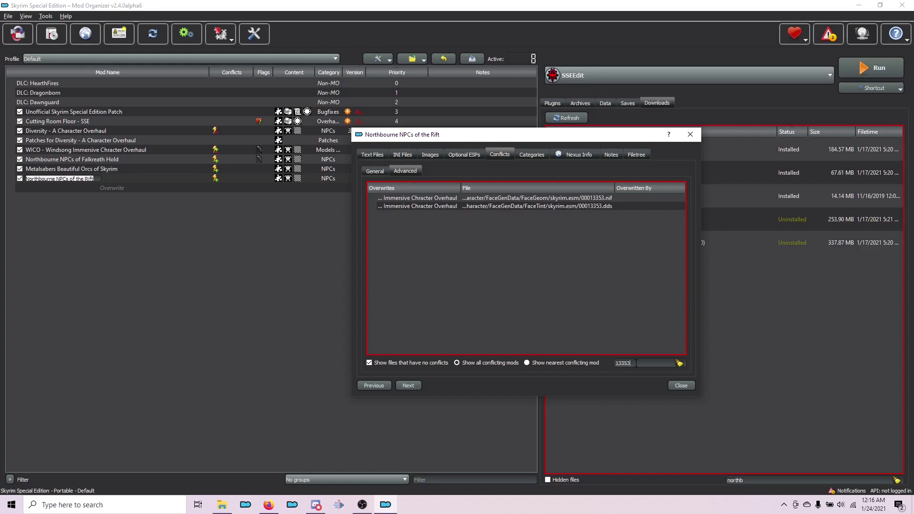
click(568, 199)
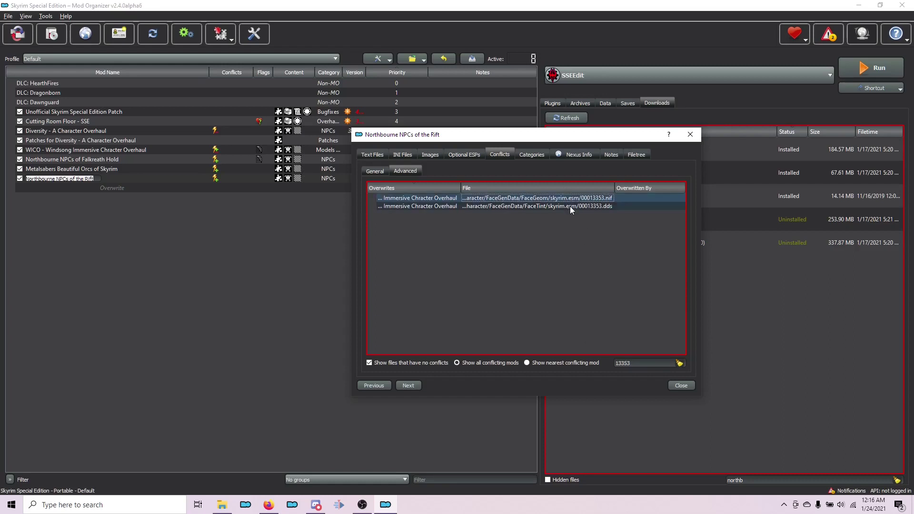
shift+click(570, 207)
right_click(570, 207)
click(593, 254)
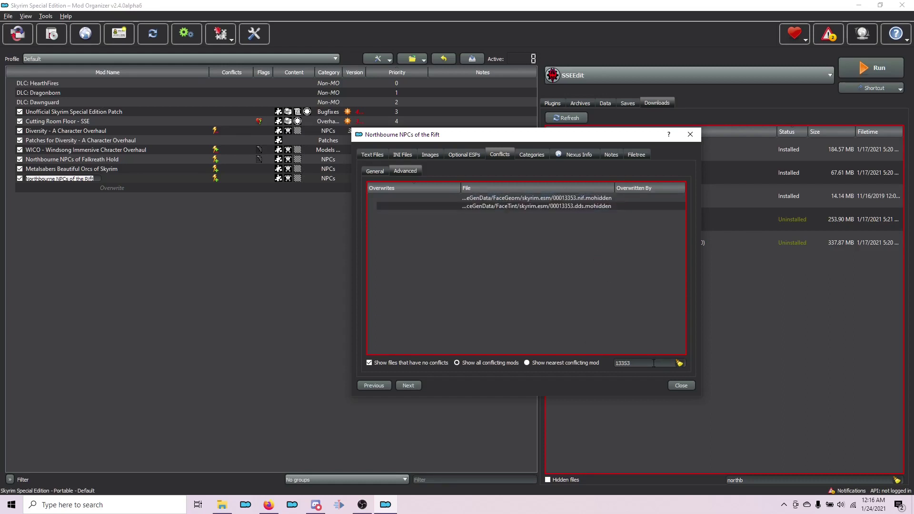
Filter the conflicts by 13377 and hide the FaceTint 00013377.dds and FaceGeom 00013377.nif files
drag(654, 363, 601, 365)
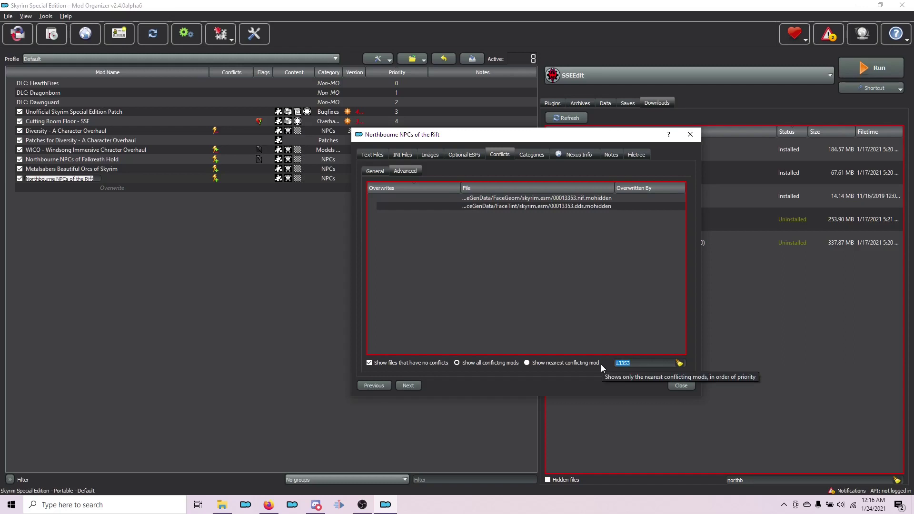
text(133)
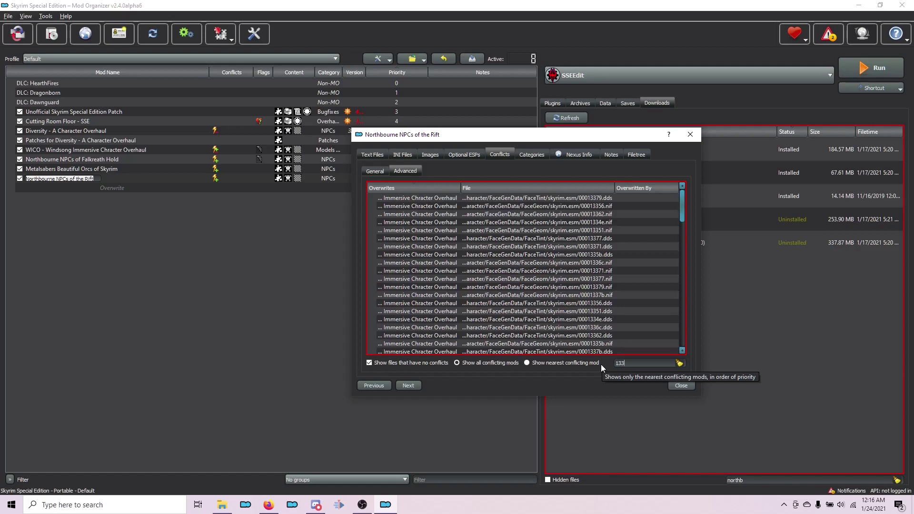
text(77)
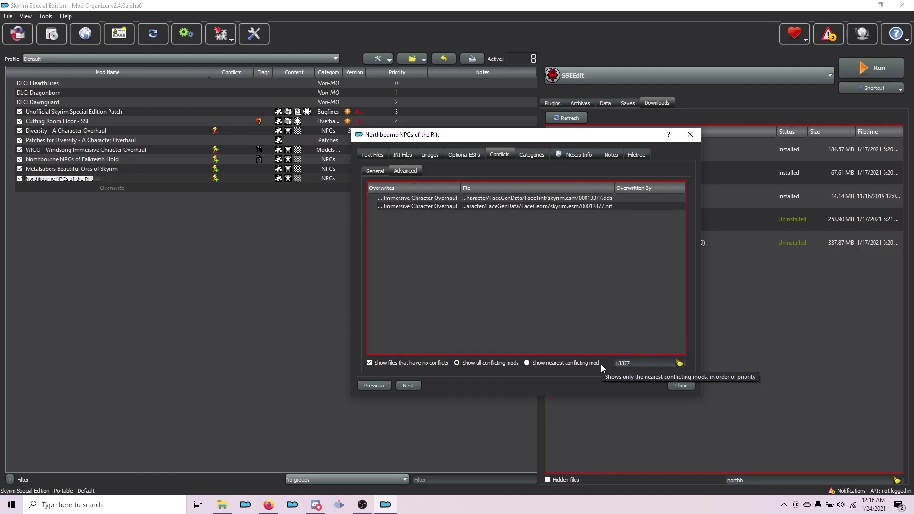
drag(598, 198, 599, 204)
right_click(599, 205)
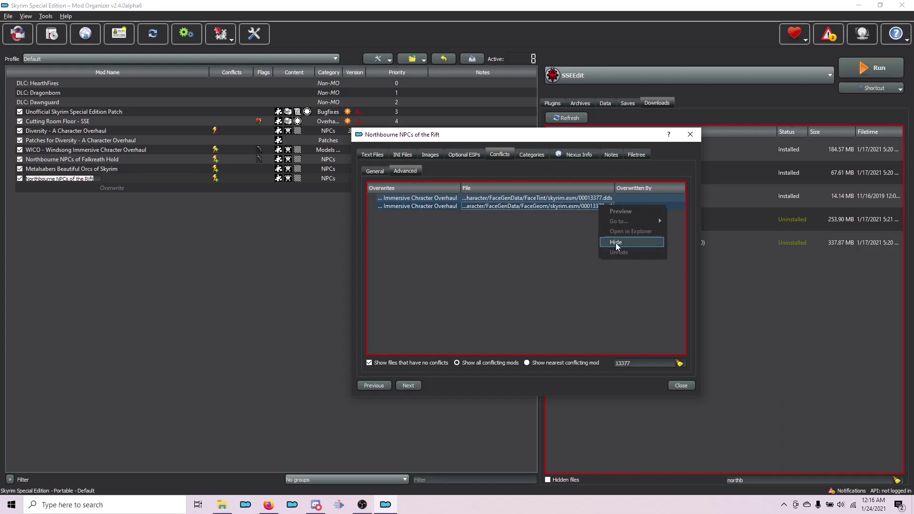
click(619, 248)
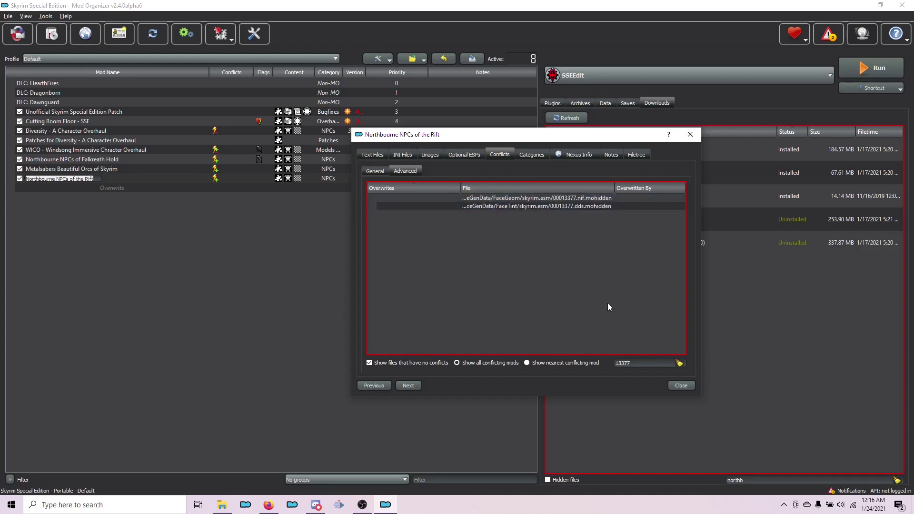